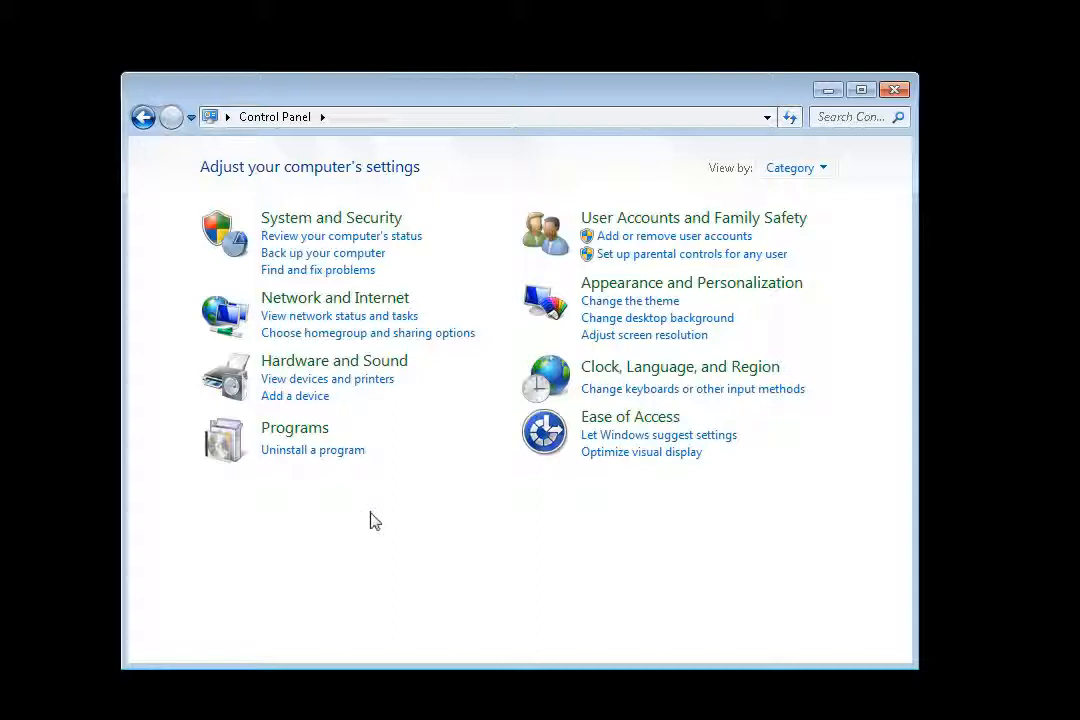
Turn on the Windows feature ISAPI Extensions in the Application Development Features of Internet Information Services.
{"action": "left_click", "coordinate": [291, 432]}
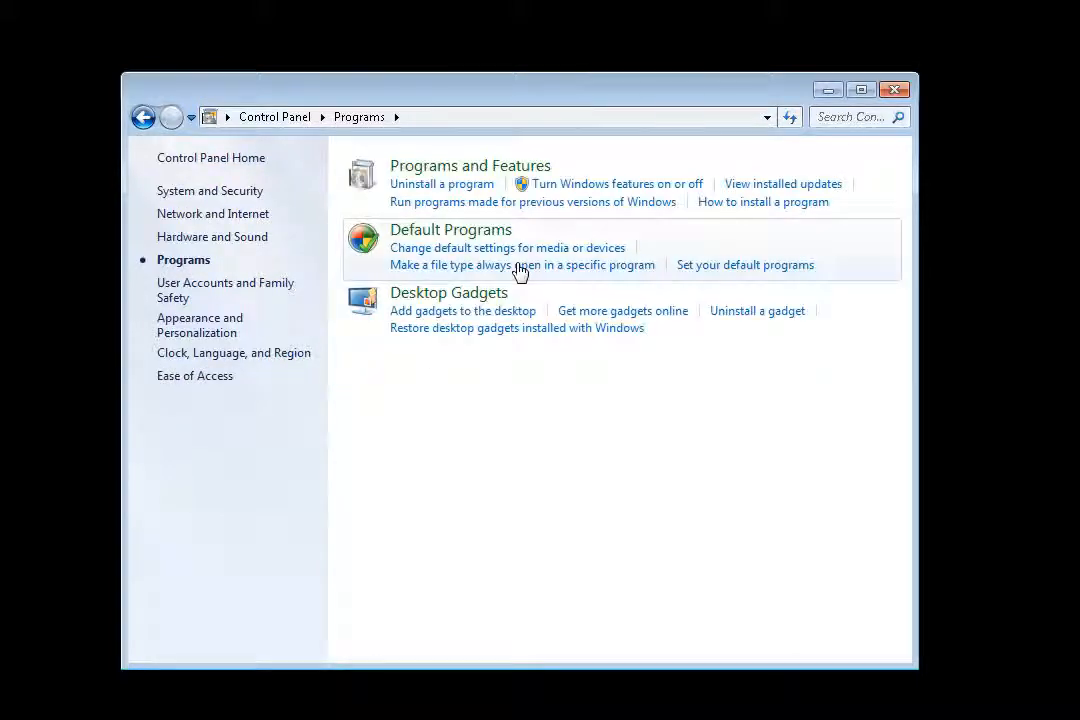
{"action": "left_click", "coordinate": [590, 186]}
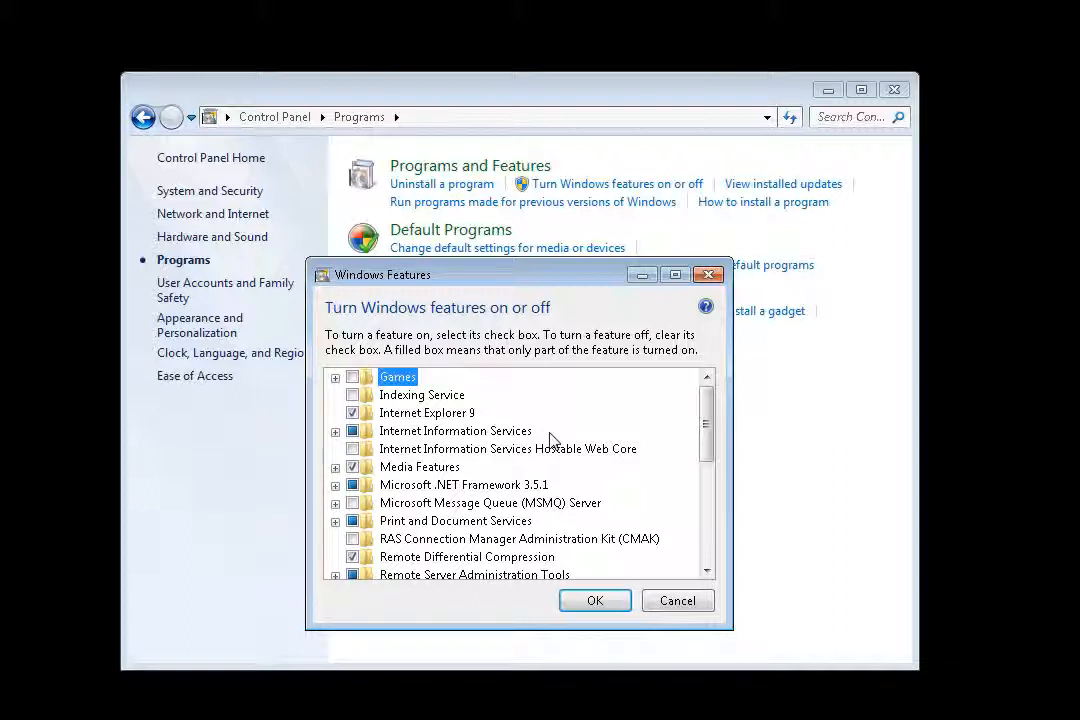
{"action": "left_click", "coordinate": [336, 432]}
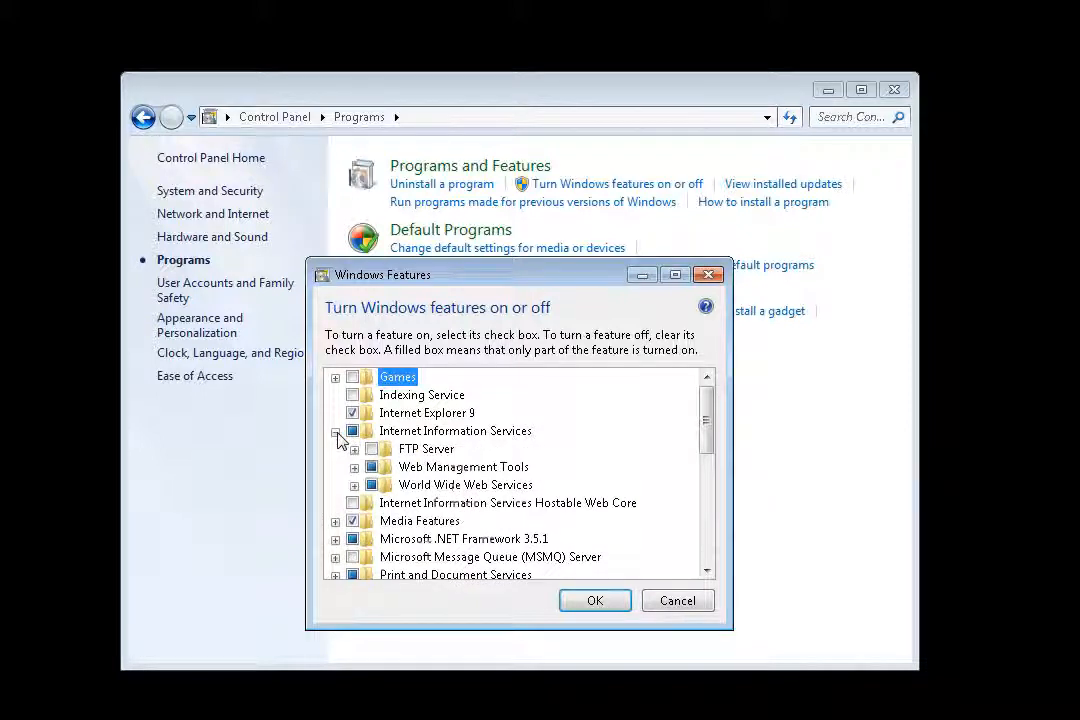
{"action": "left_click", "coordinate": [354, 485]}
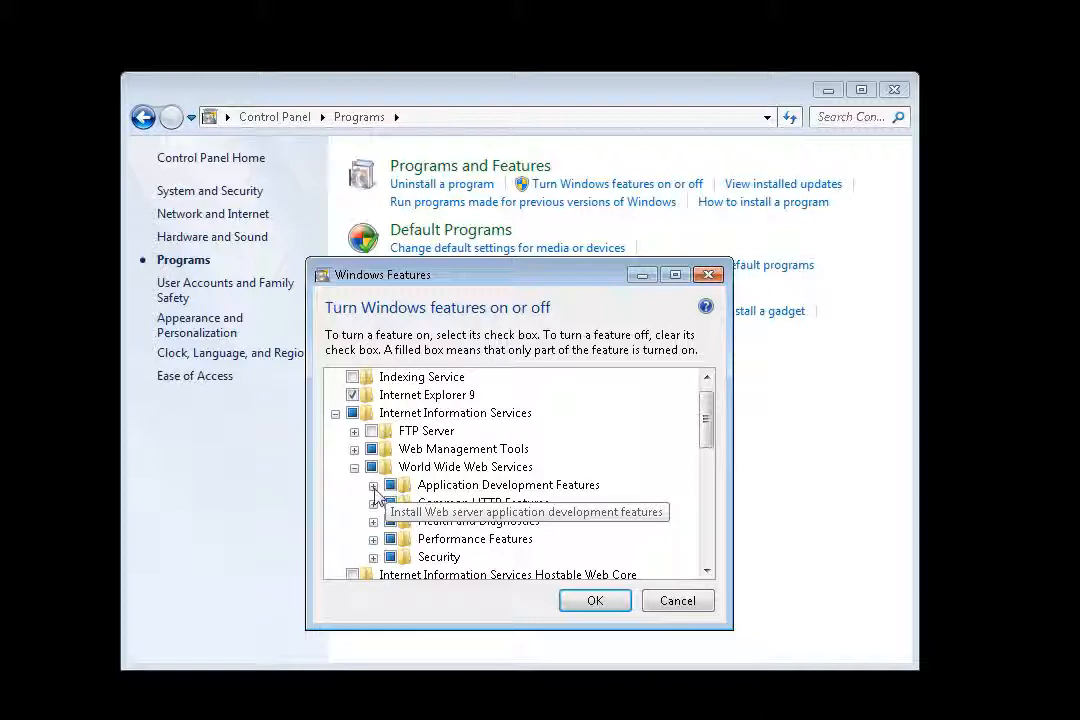
{"action": "left_click", "coordinate": [373, 486]}
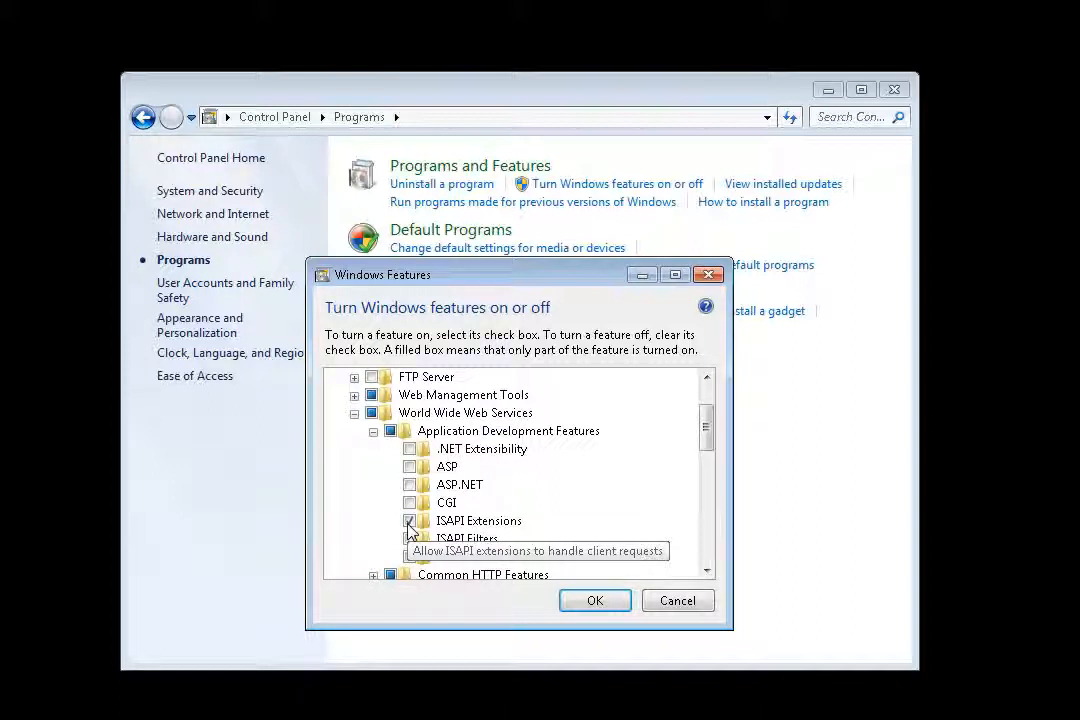
{"action": "left_click", "coordinate": [409, 521]}
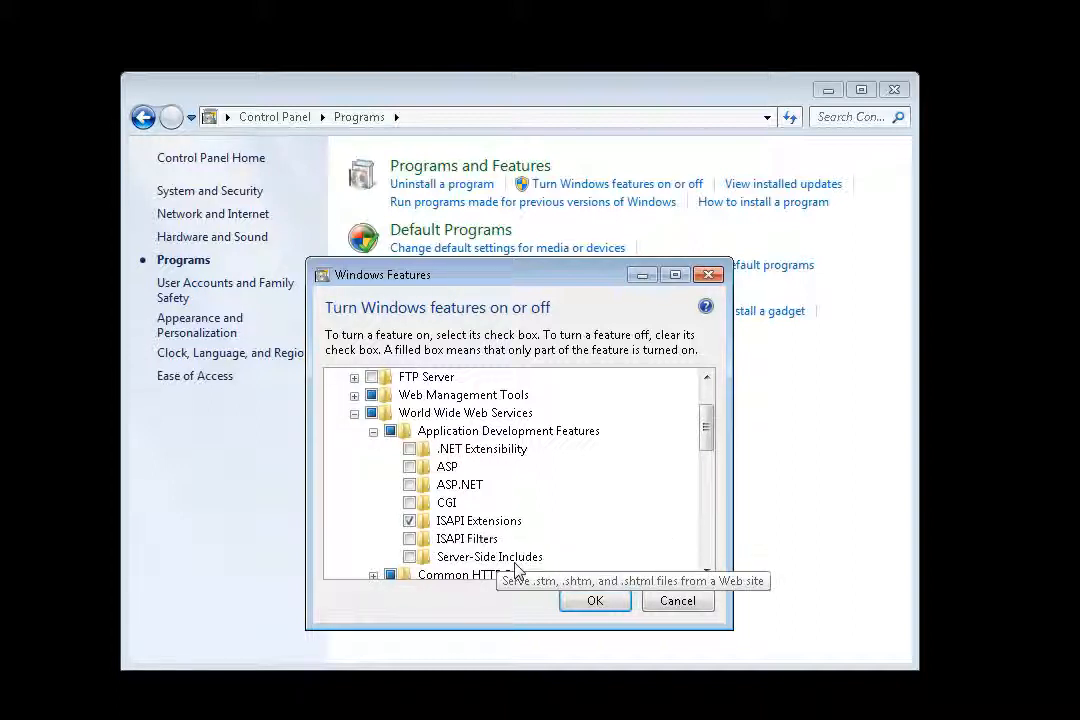
{"action": "left_click", "coordinate": [594, 603]}
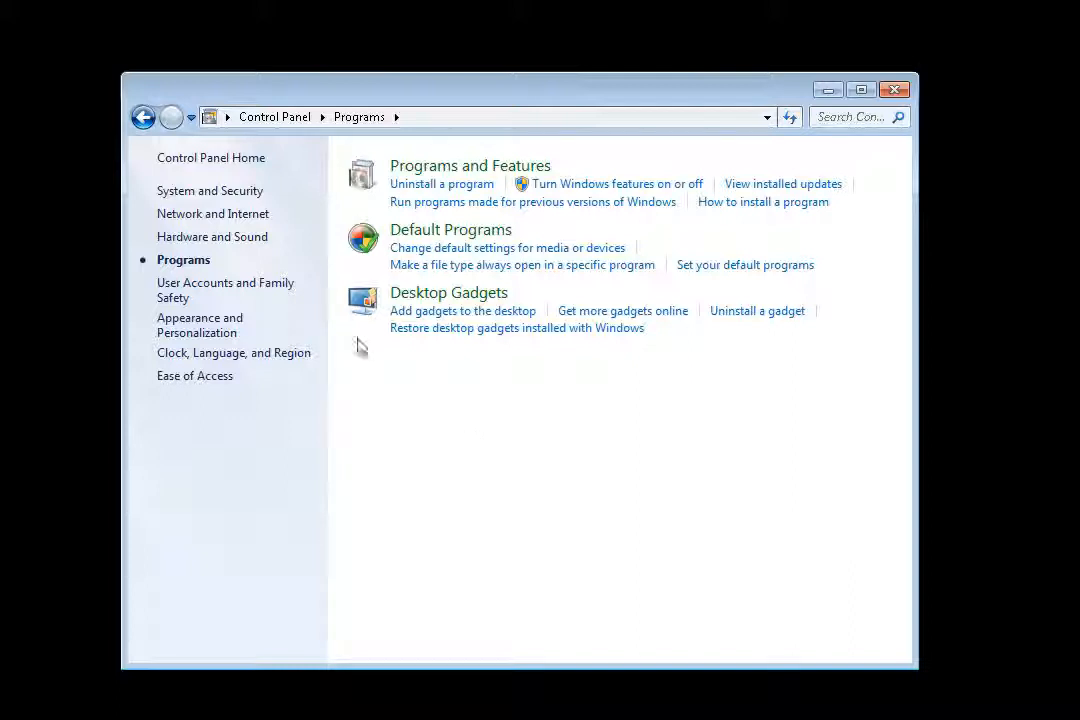
Open Internet Information Services (IIS) Manager from Administrative Tools and review the server's Modules list.
{"action": "left_click", "coordinate": [192, 196]}
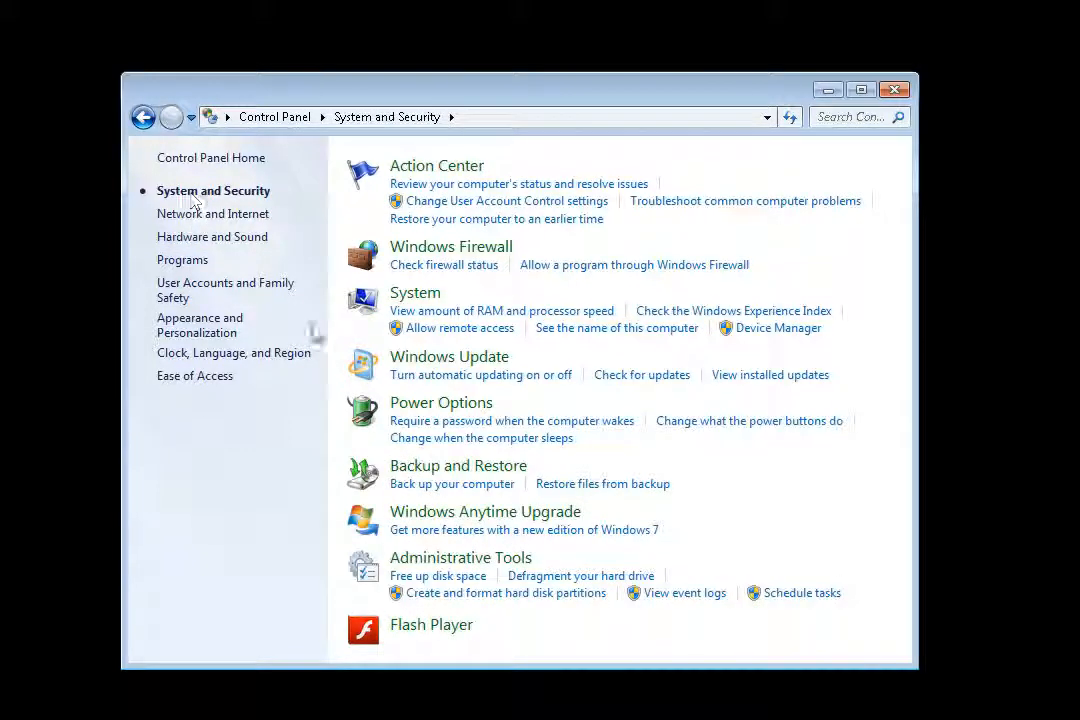
{"action": "left_click", "coordinate": [463, 561]}
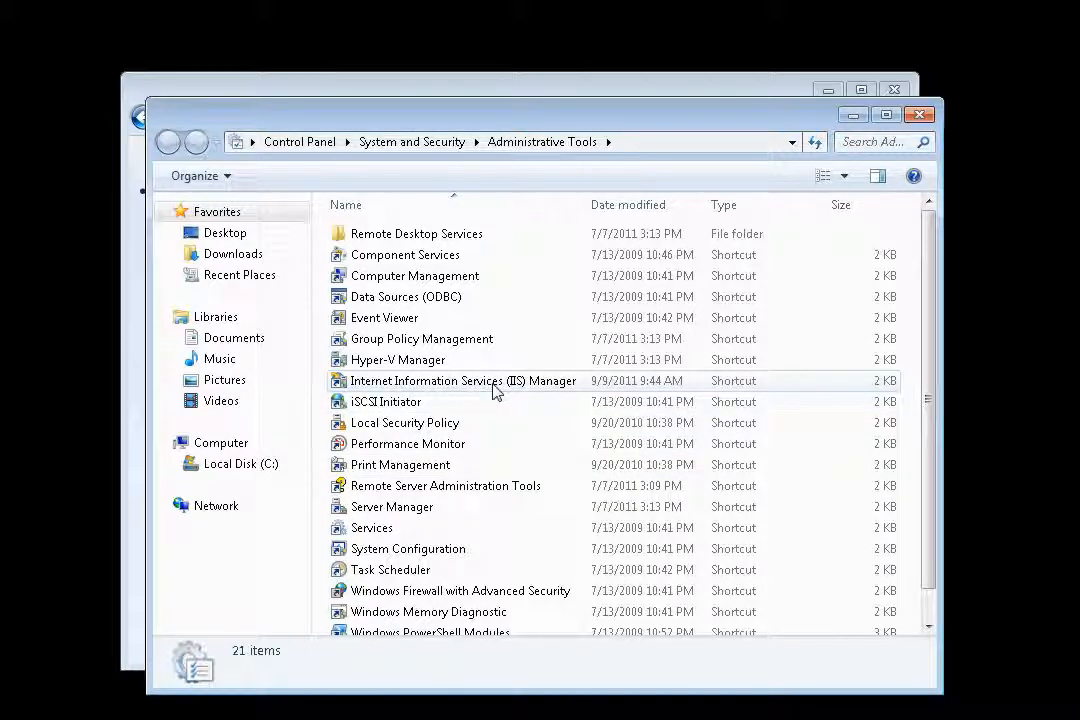
{"action": "left_click", "coordinate": [496, 390]}
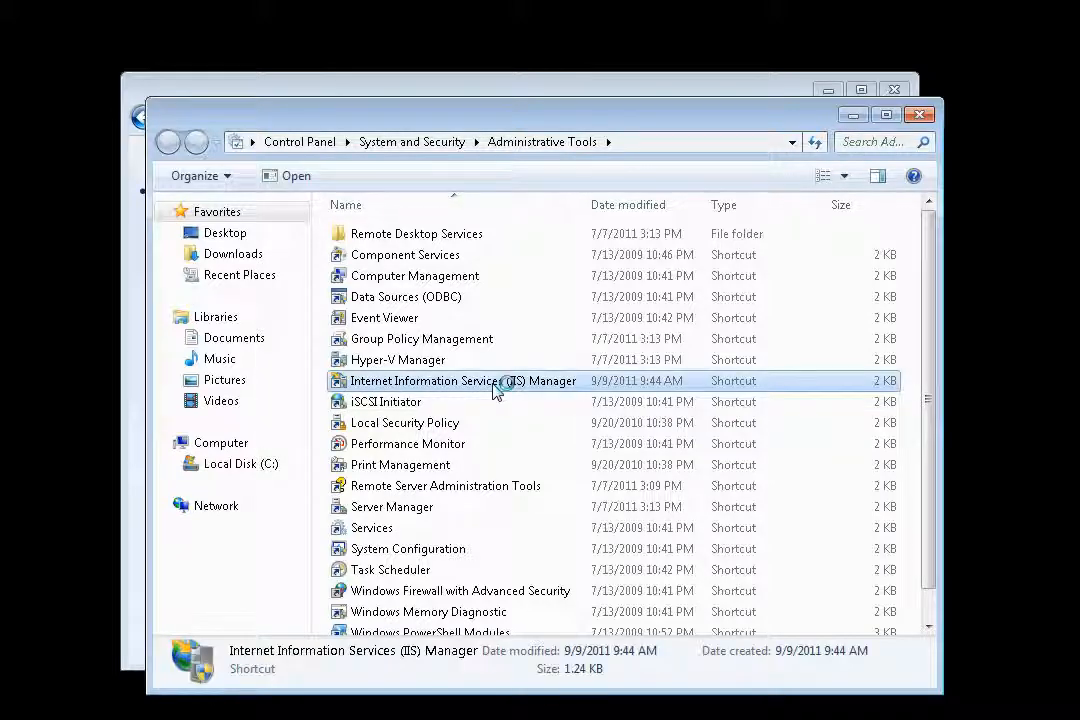
{"action": "double_click", "coordinate": [496, 390]}
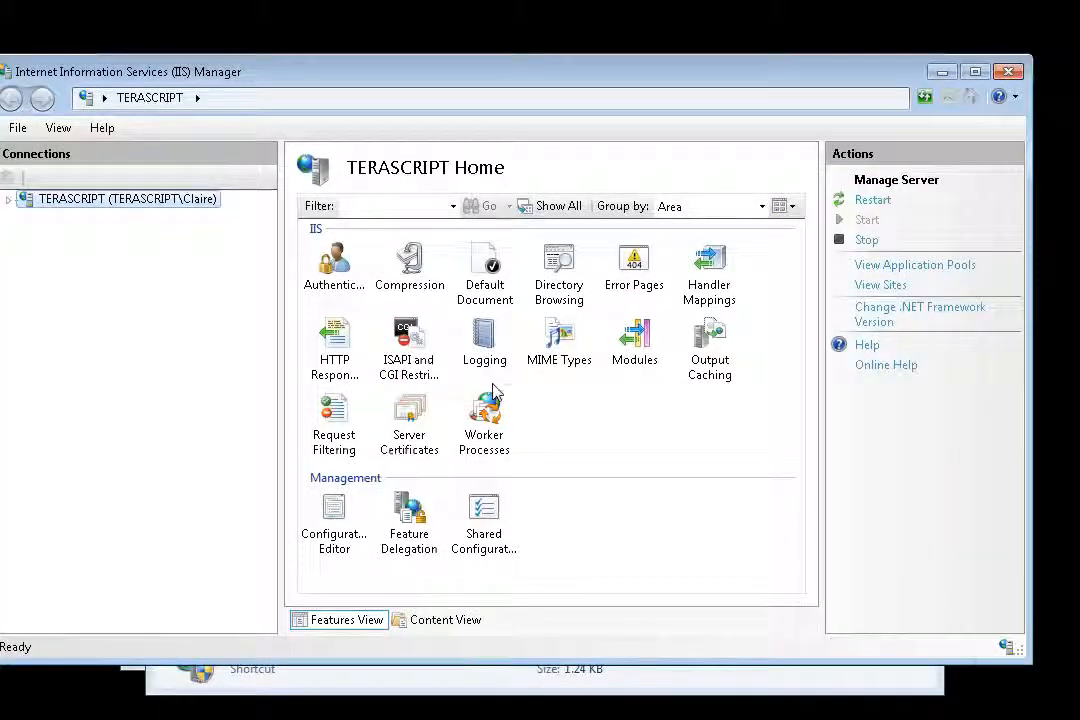
{"action": "double_click", "coordinate": [636, 345]}
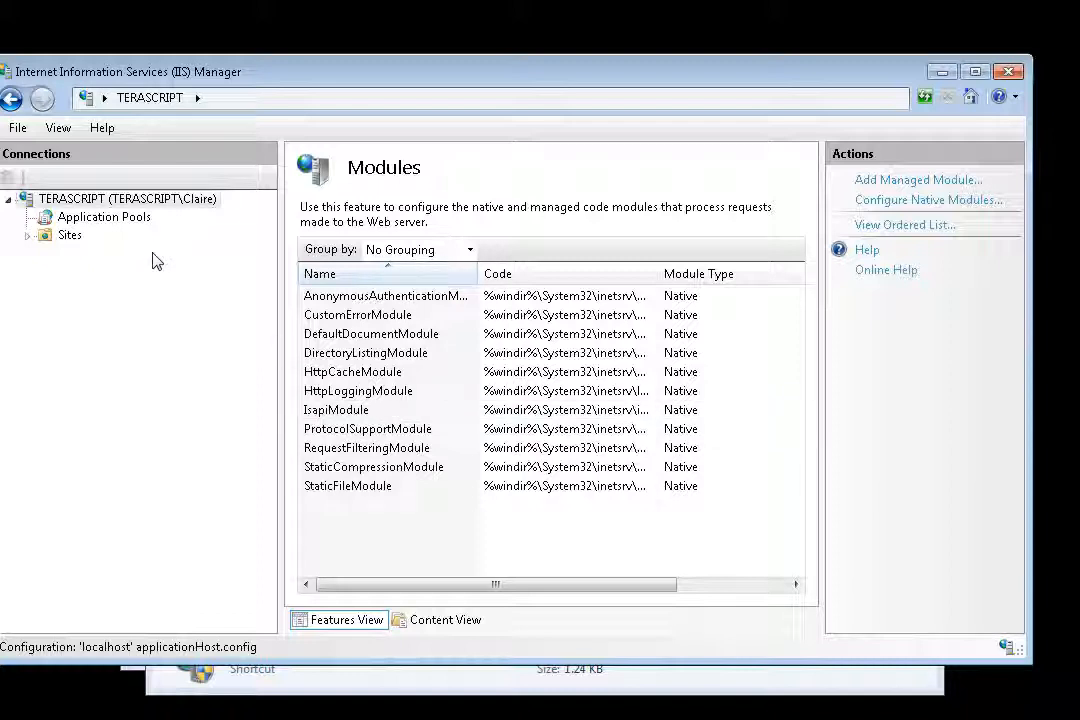
{"action": "left_click", "coordinate": [11, 98]}
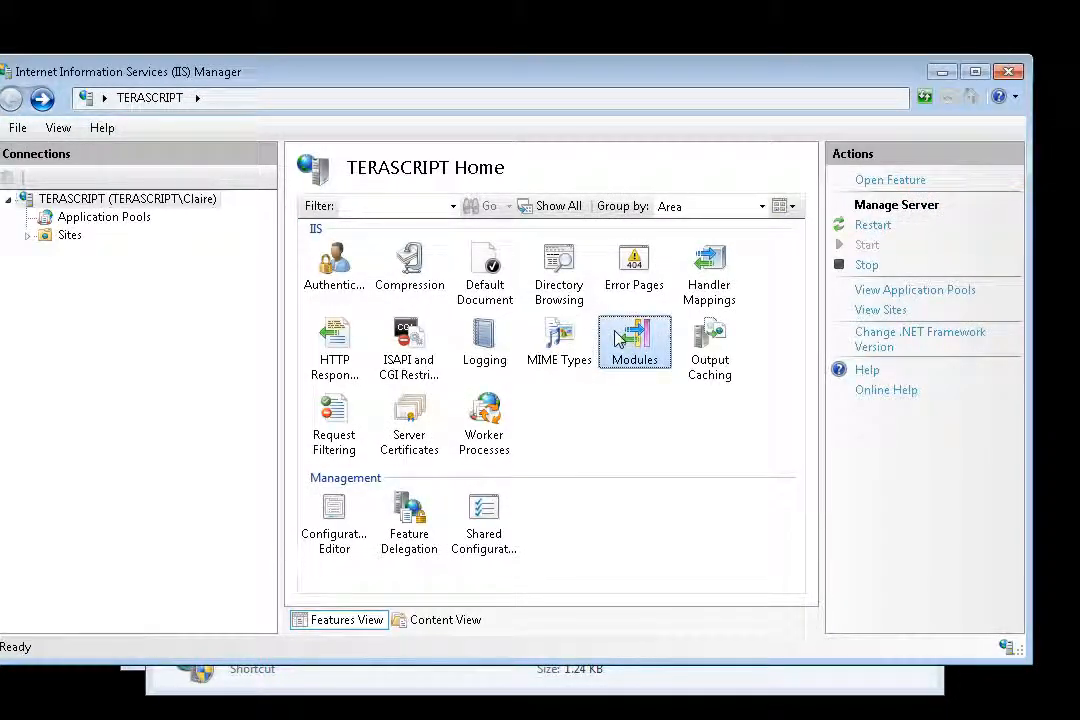
Start a new ISAPI or CGI restriction on the server for iis_terascript.dll from the TeraScript Server 7 folder.
{"action": "double_click", "coordinate": [401, 342]}
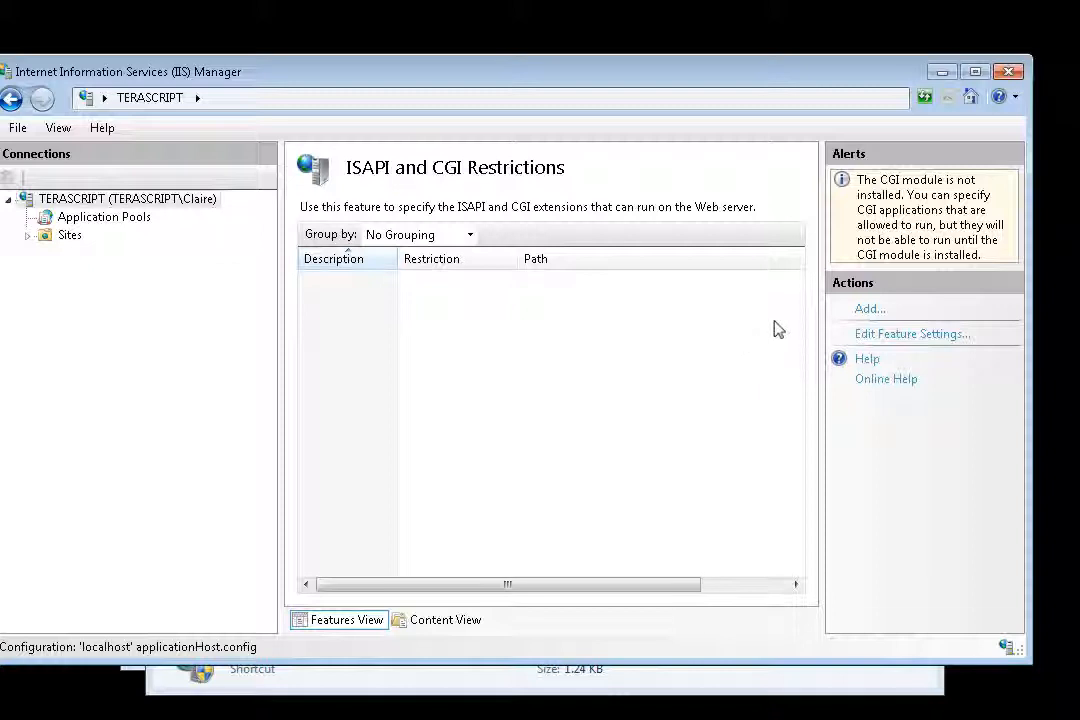
{"action": "left_click", "coordinate": [867, 312]}
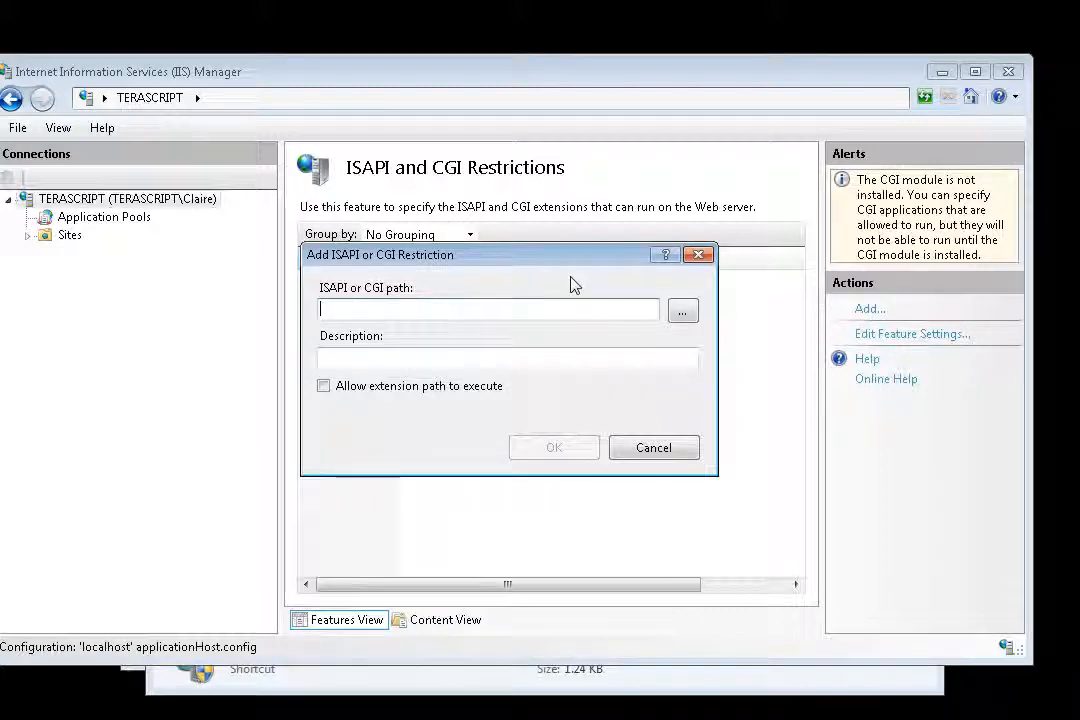
{"action": "left_click", "coordinate": [689, 320]}
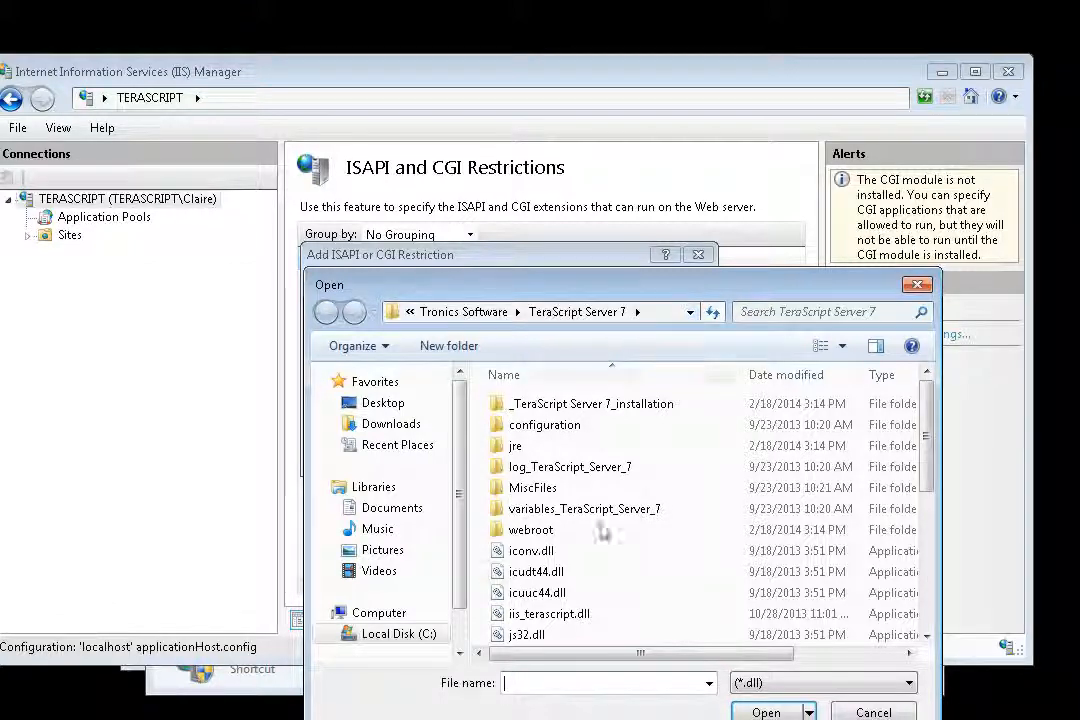
{"action": "left_click", "coordinate": [569, 624]}
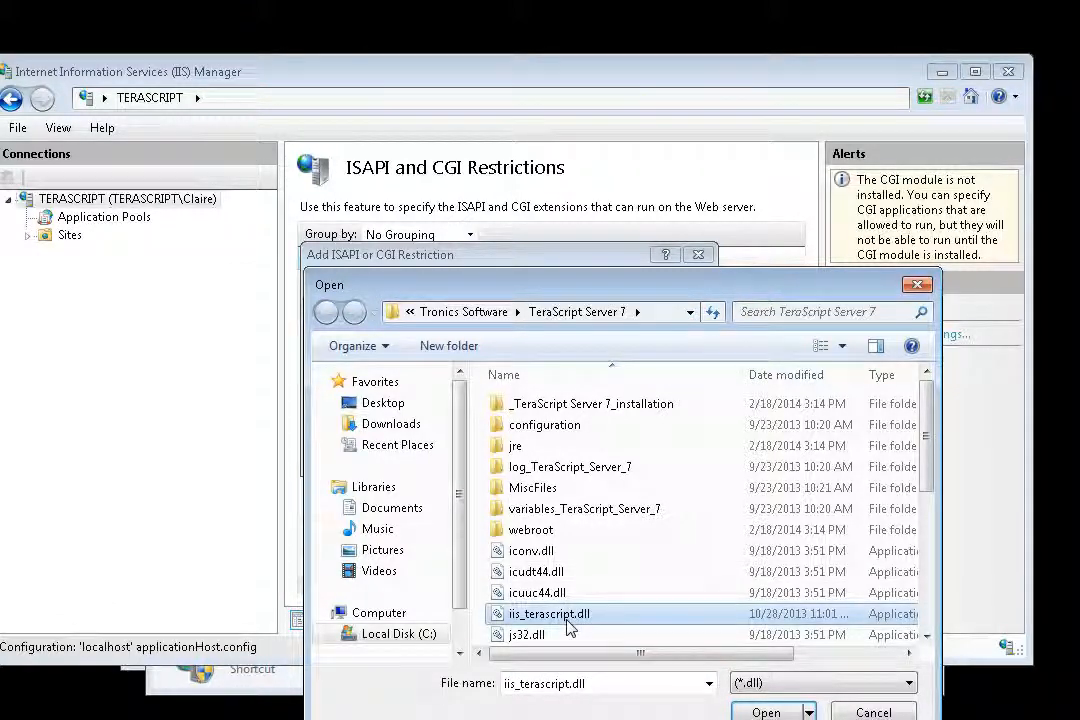
{"action": "left_click", "coordinate": [766, 712]}
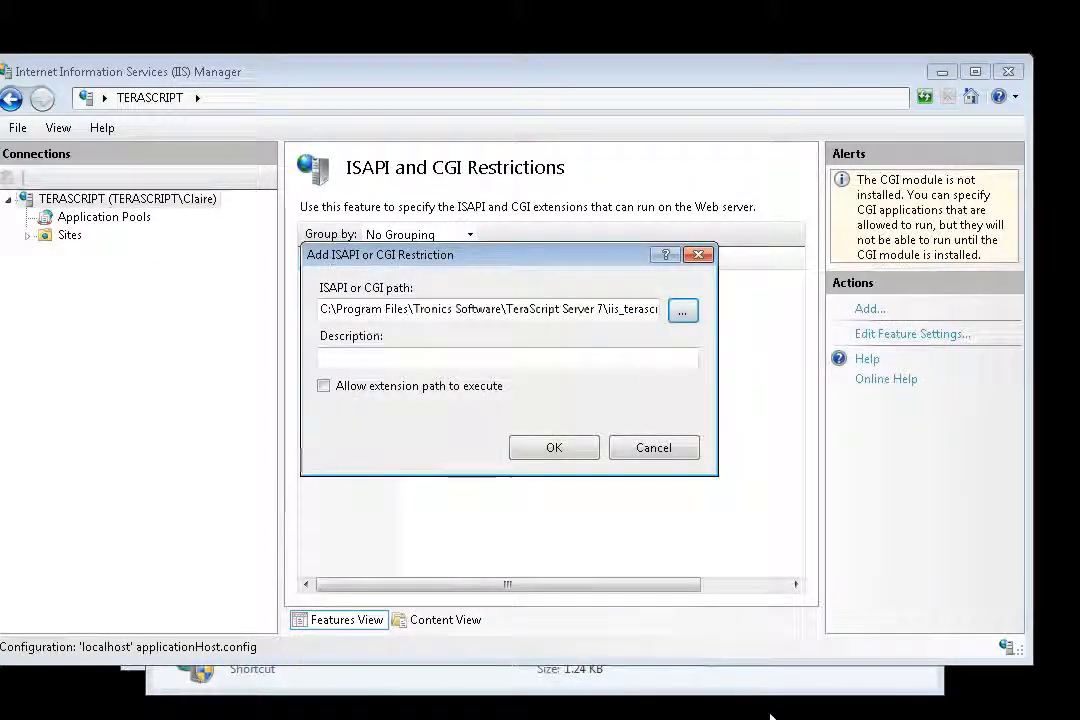
Describe the restriction as TeraScriptServer, allow its extension path to execute, and add it.
{"action": "left_click", "coordinate": [432, 357]}
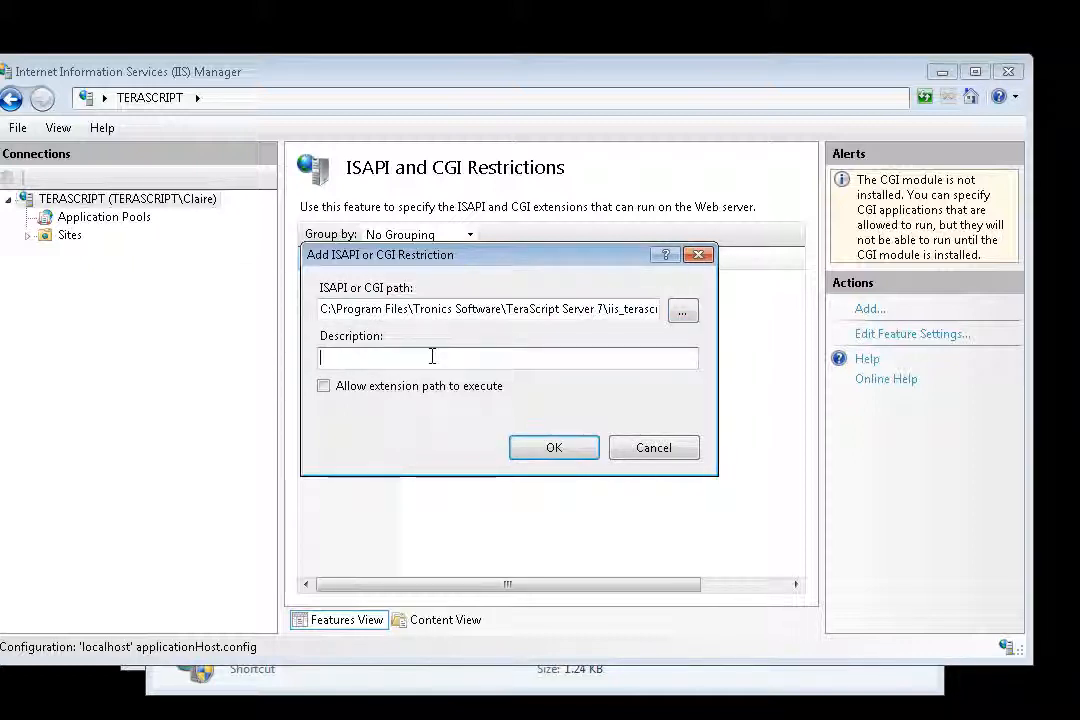
{"action": "type", "text": "TeraScript"}
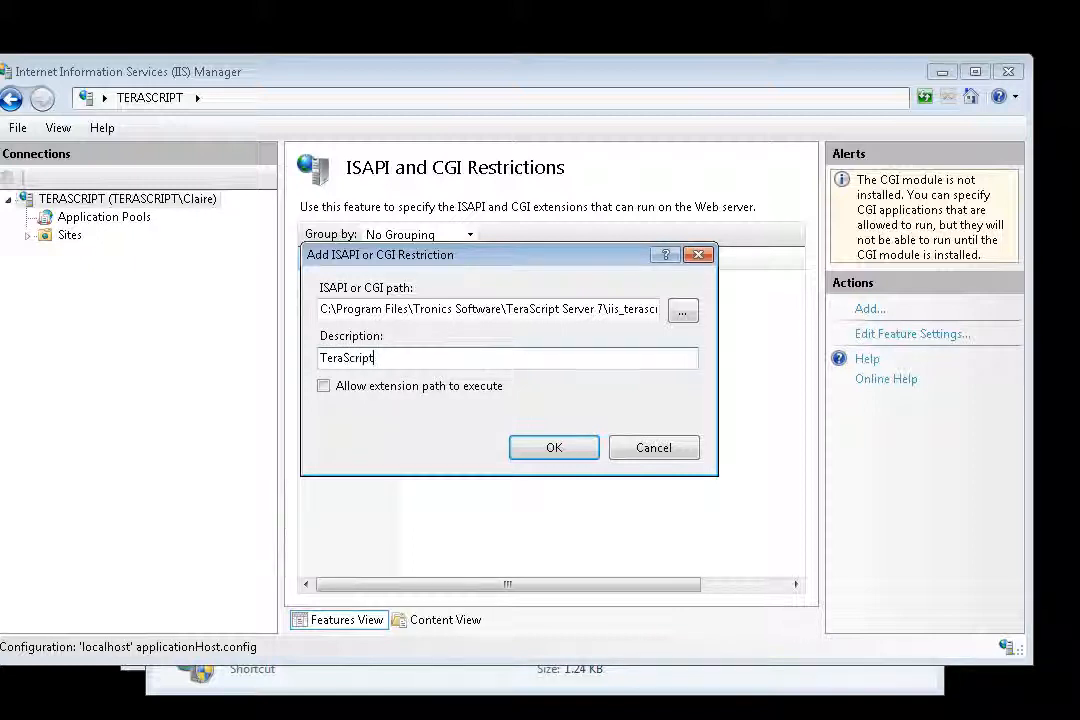
{"action": "type", "text": "Server"}
{"action": "left_click", "coordinate": [324, 389]}
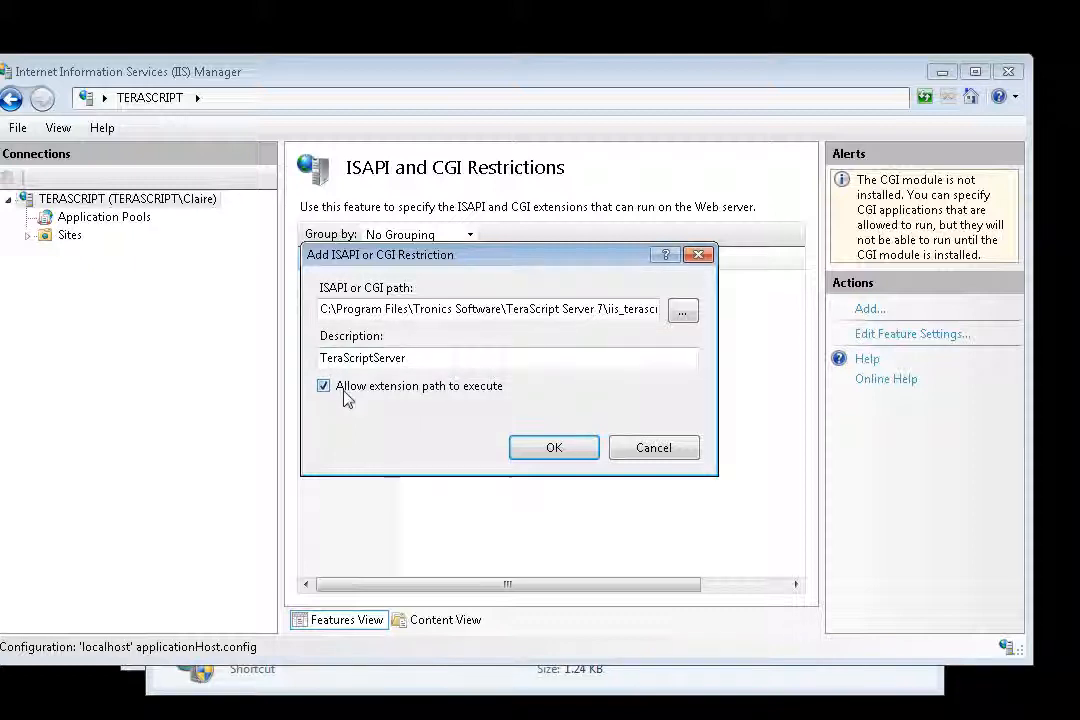
{"action": "left_click", "coordinate": [555, 448]}
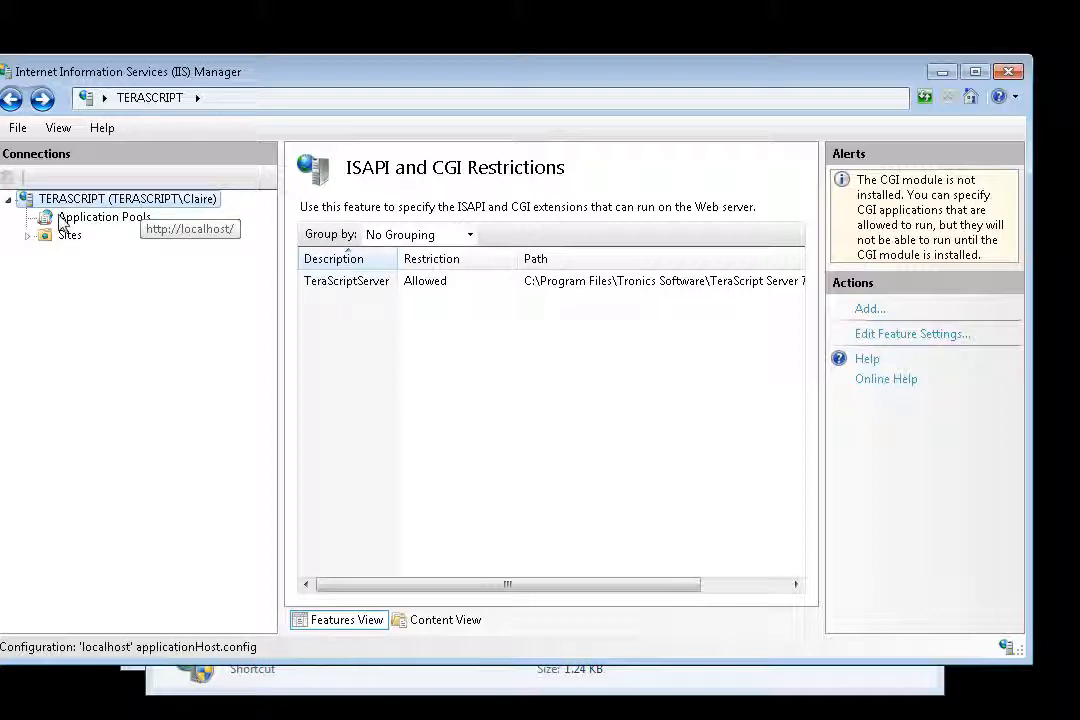
Start a module mapping in the Default Web Site's Handler Mappings with request path *.taf and module IsapiModule.
{"action": "left_click", "coordinate": [28, 236]}
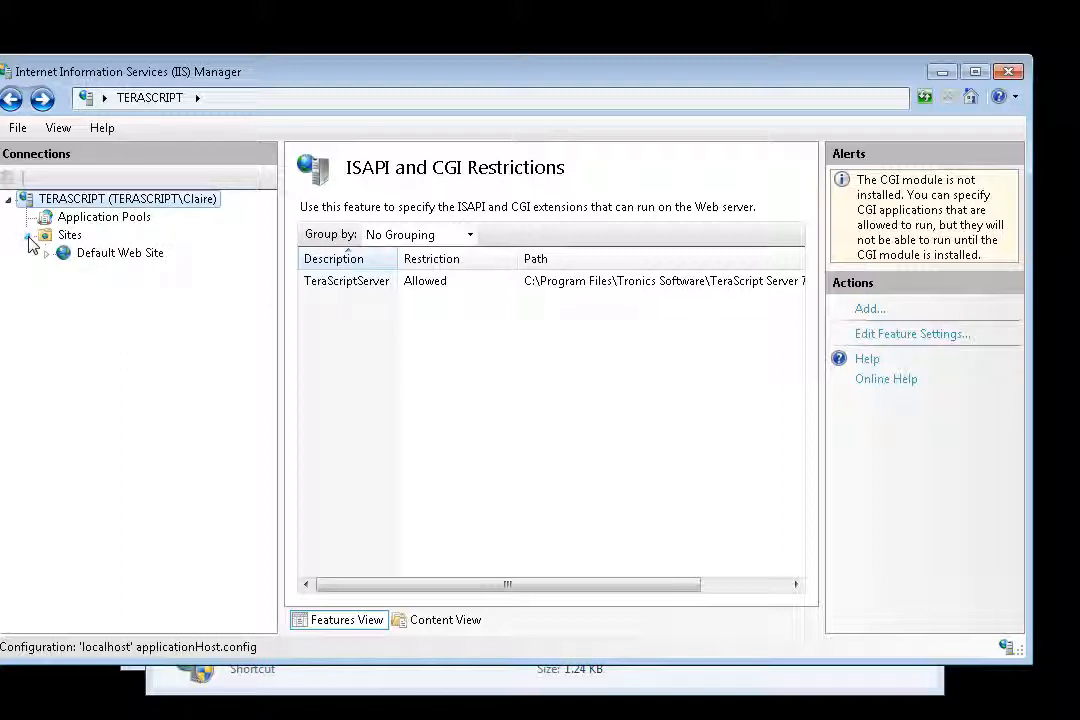
{"action": "left_click", "coordinate": [108, 258]}
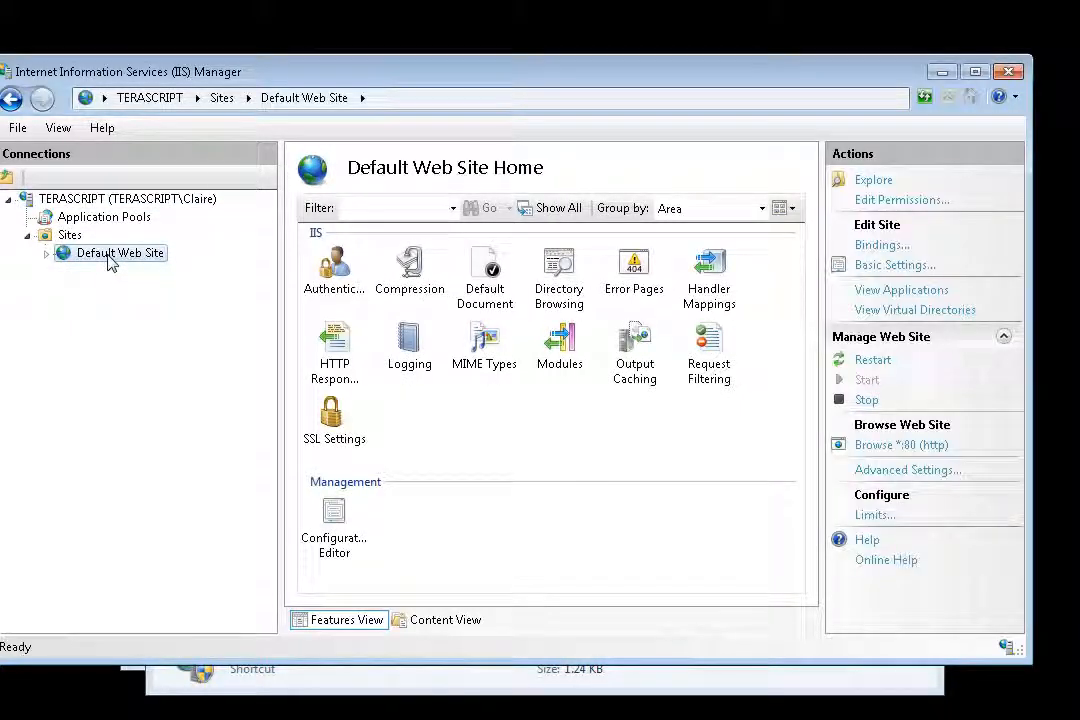
{"action": "double_click", "coordinate": [710, 280]}
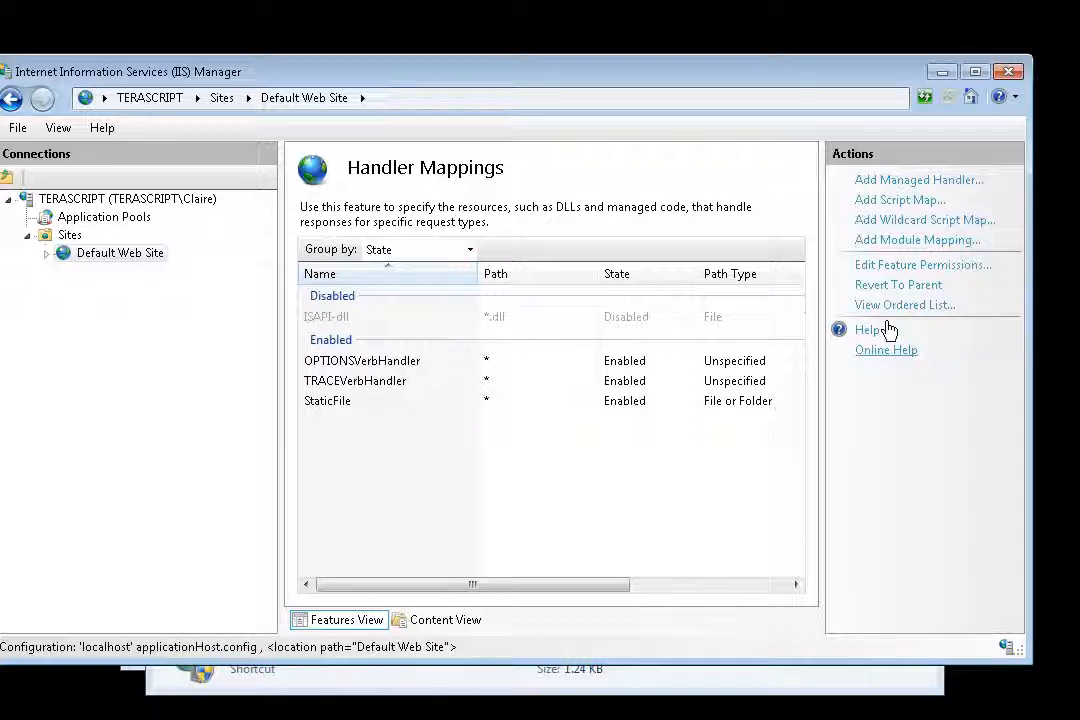
{"action": "left_click", "coordinate": [900, 241]}
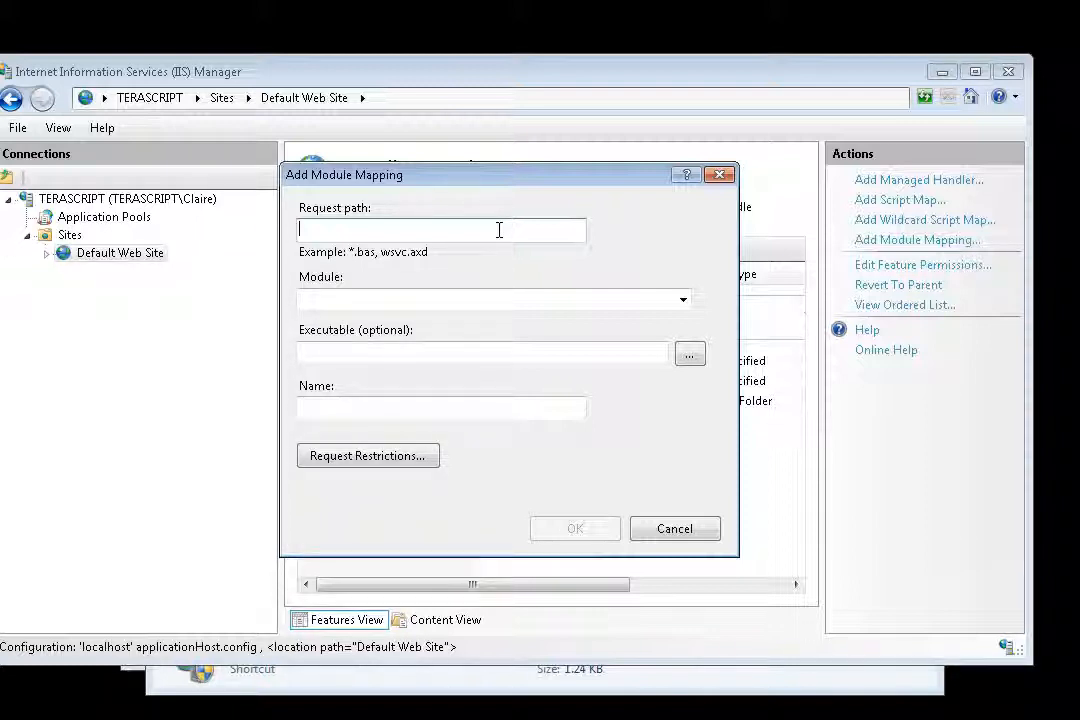
{"action": "type", "text": "*.taf"}
{"action": "left_click", "coordinate": [521, 295]}
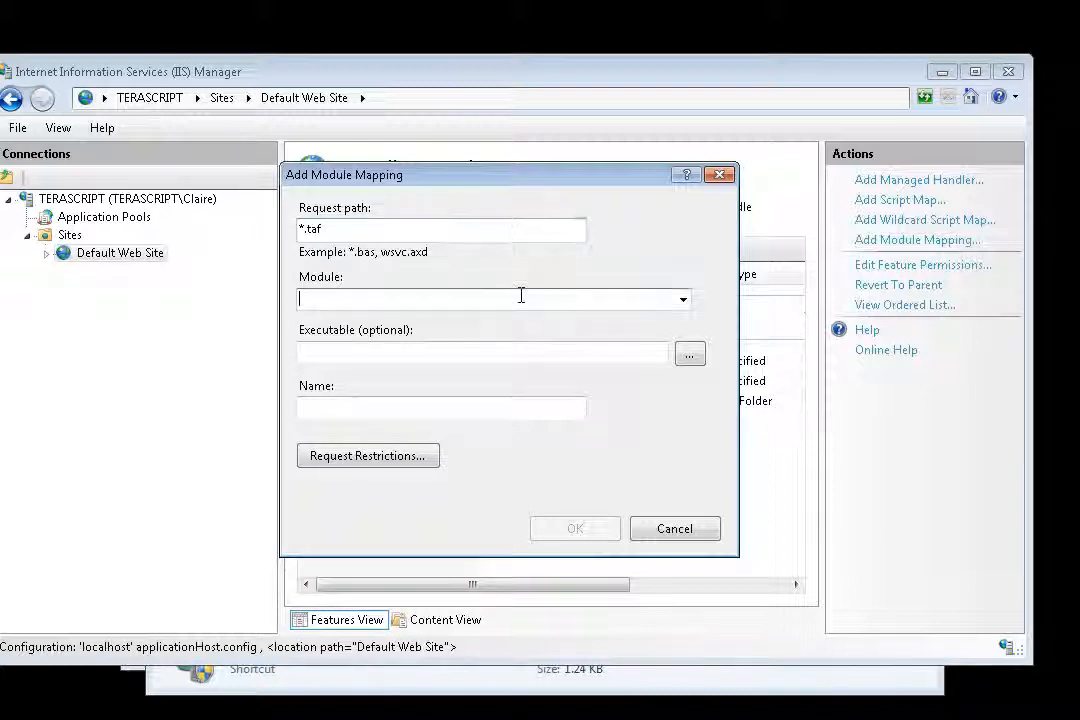
{"action": "left_click", "coordinate": [683, 299]}
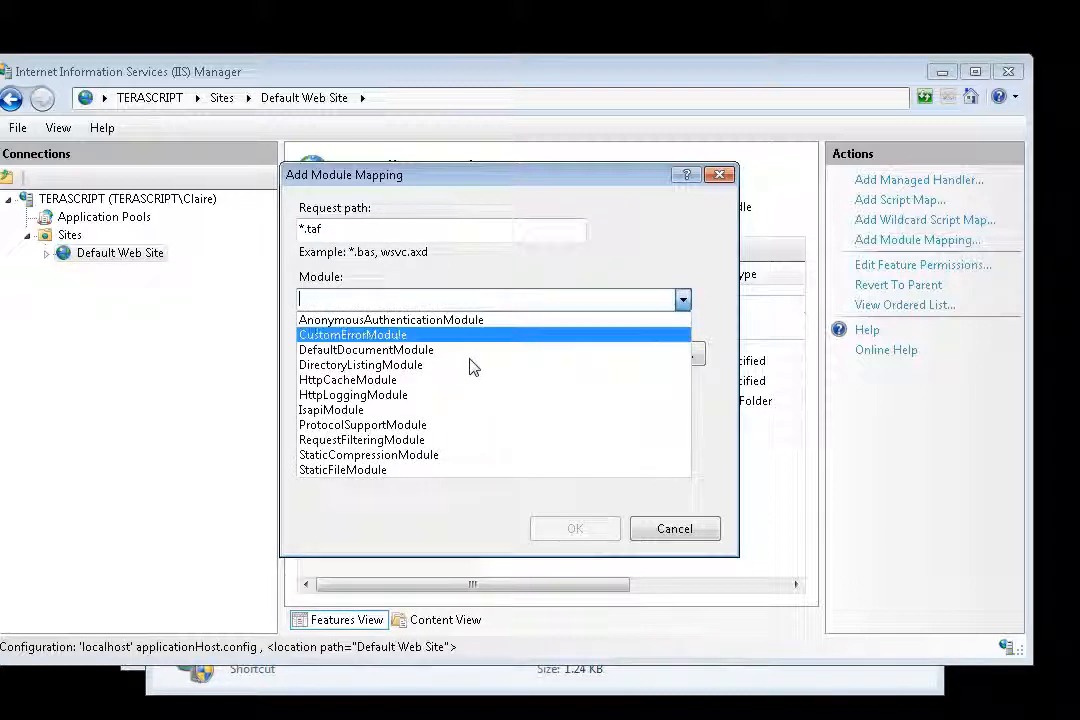
{"action": "left_click", "coordinate": [350, 409]}
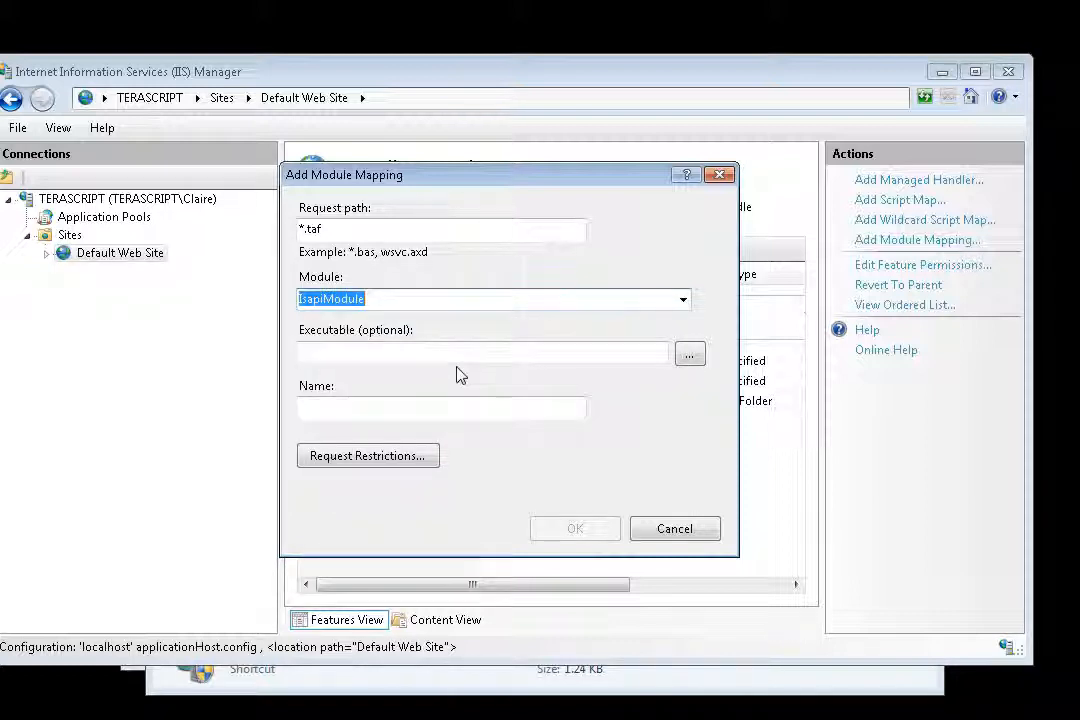
Set the *.taf mapping's executable to iis_terascript.dll, name it TeraScriptTAF, and add it with the ISAPI extension allowed.
{"action": "left_click", "coordinate": [690, 356]}
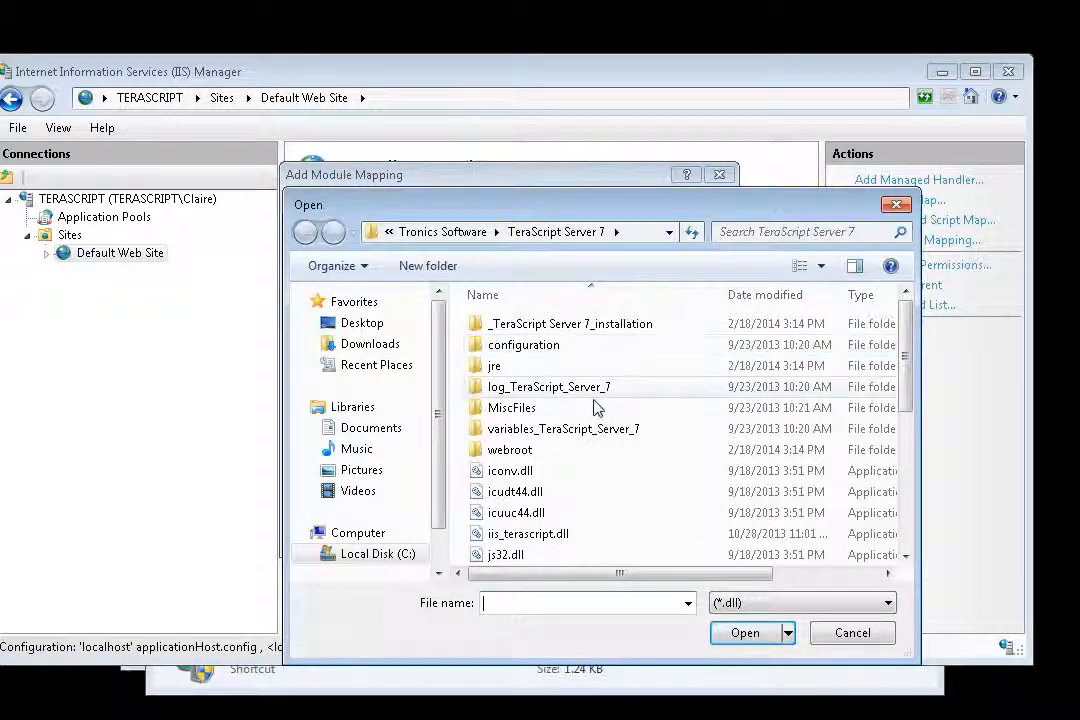
{"action": "left_click", "coordinate": [530, 534]}
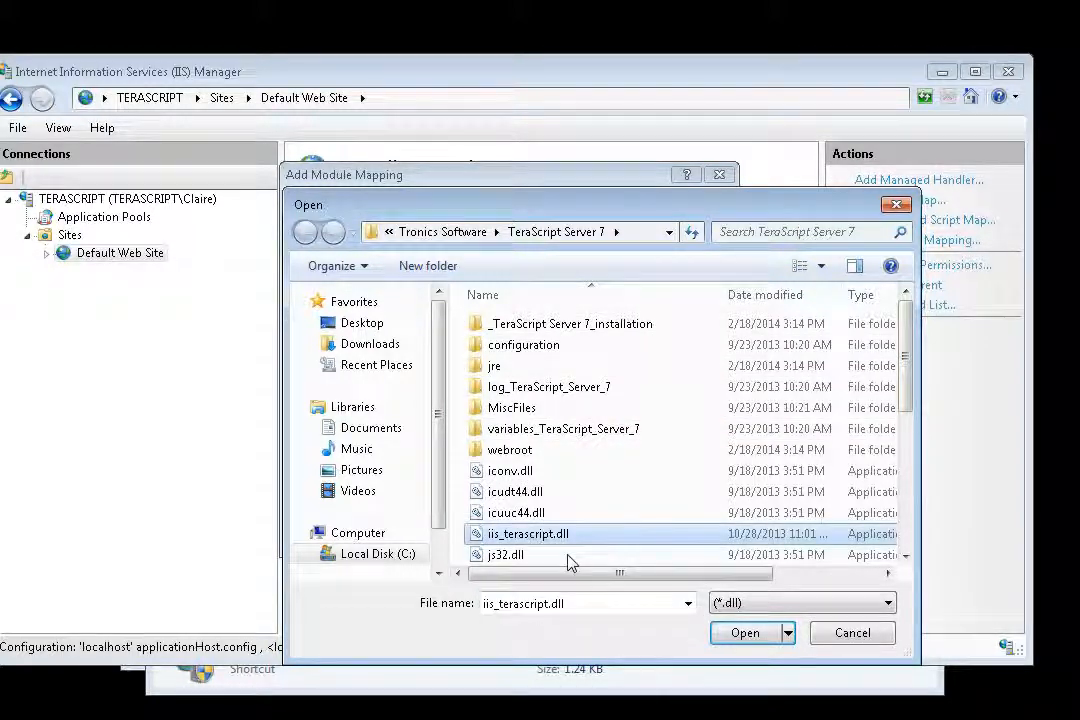
{"action": "left_click", "coordinate": [748, 634]}
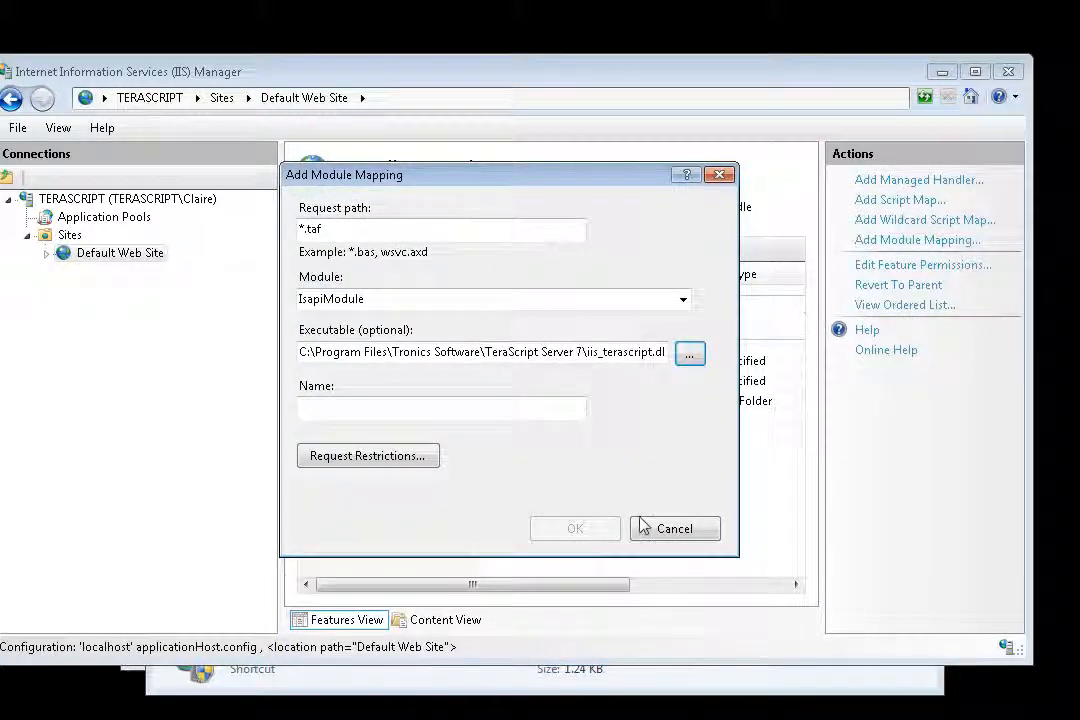
{"action": "left_click", "coordinate": [437, 407]}
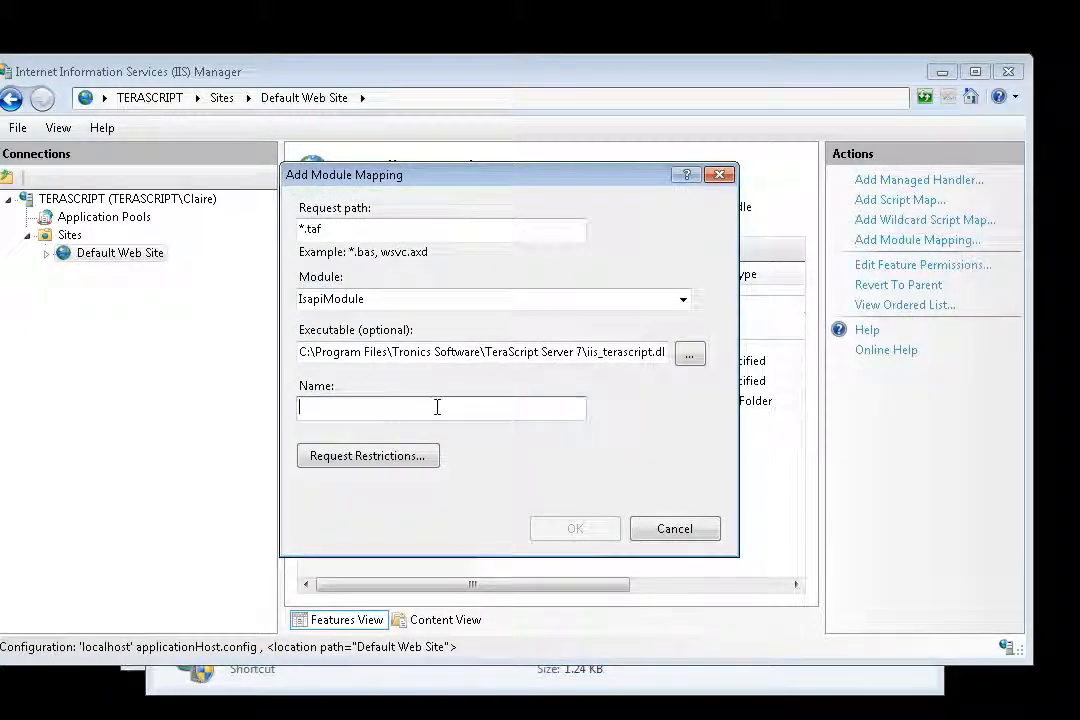
{"action": "type", "text": "Tera"}
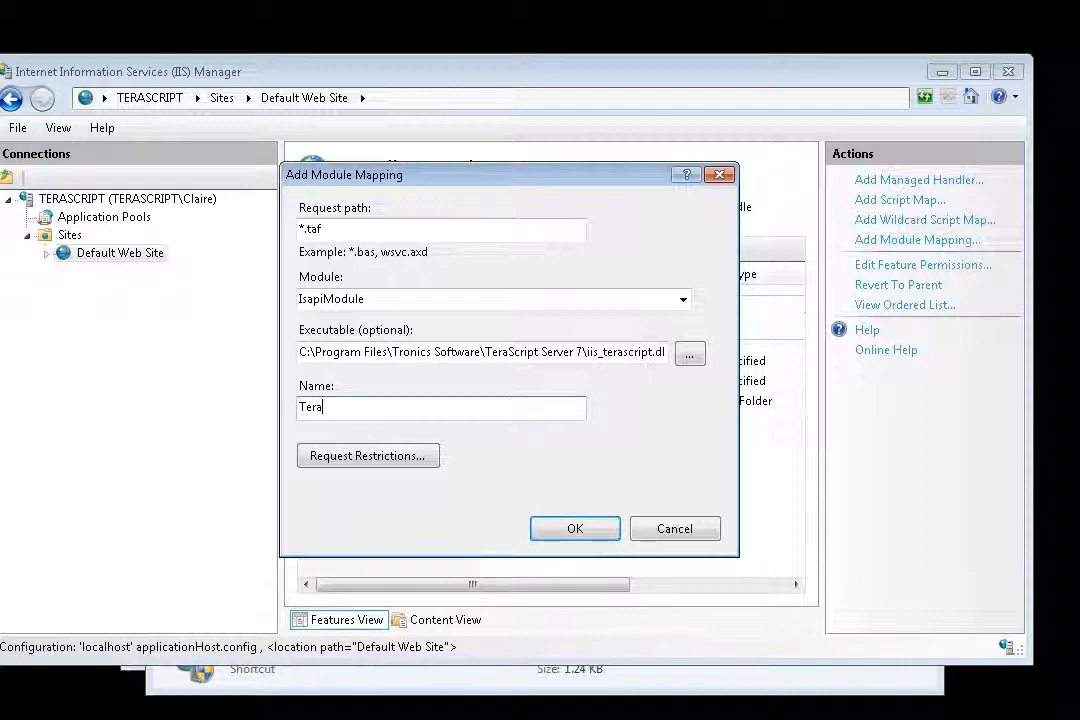
{"action": "type", "text": "ScriptTAF"}
{"action": "left_click", "coordinate": [590, 532]}
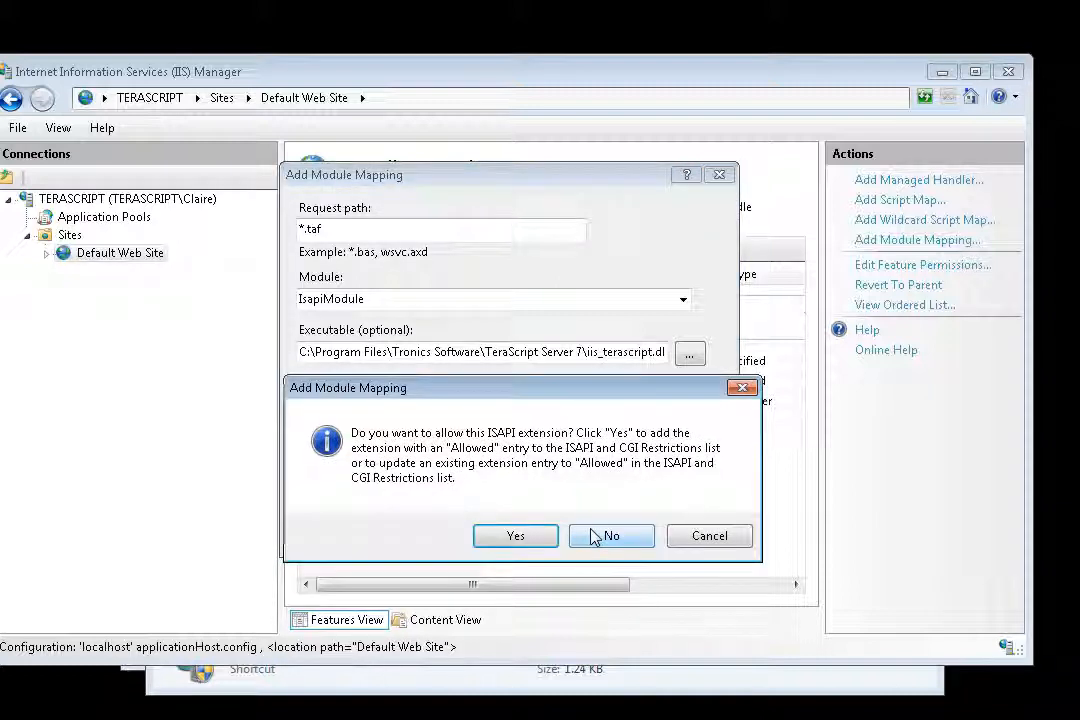
{"action": "left_click", "coordinate": [512, 537]}
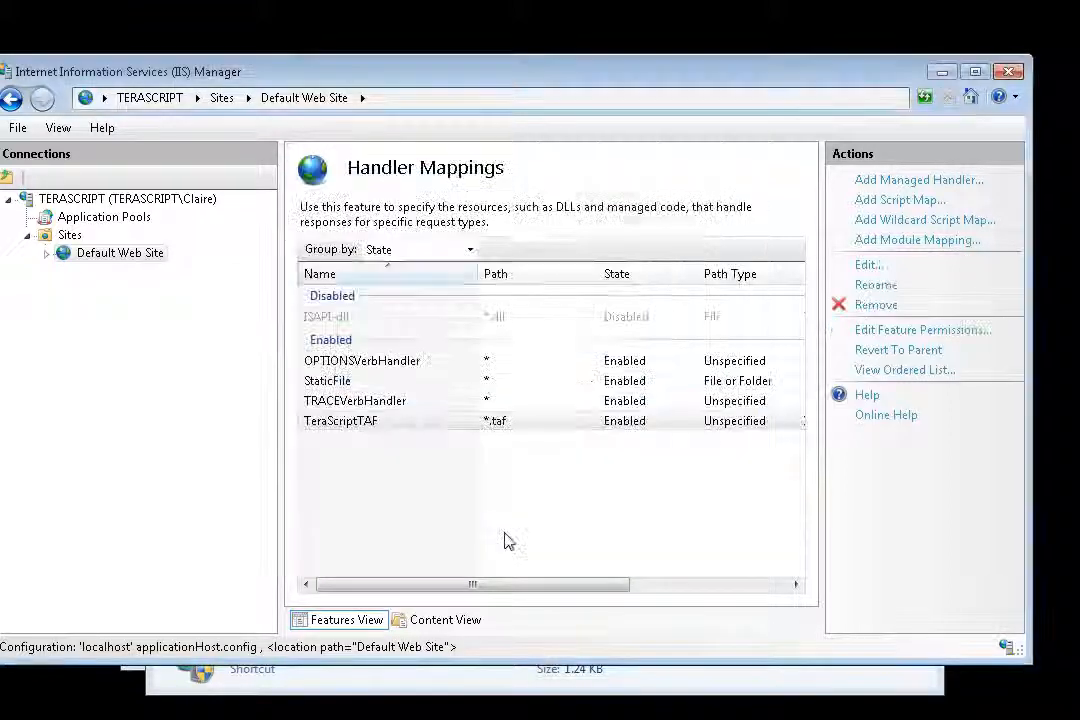
{"action": "left_click", "coordinate": [380, 428]}
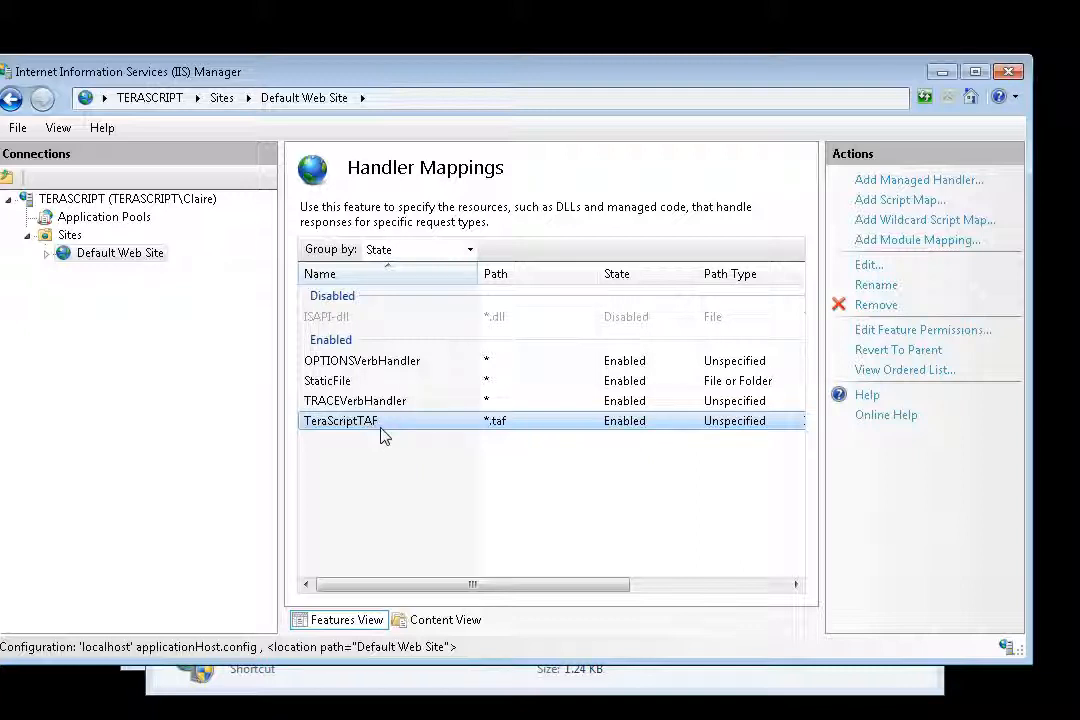
Start another module mapping with request path *.tml, module IsapiModule and executable iis_terascript.dll from the TeraScript Server 7 folder.
{"action": "left_click", "coordinate": [888, 242]}
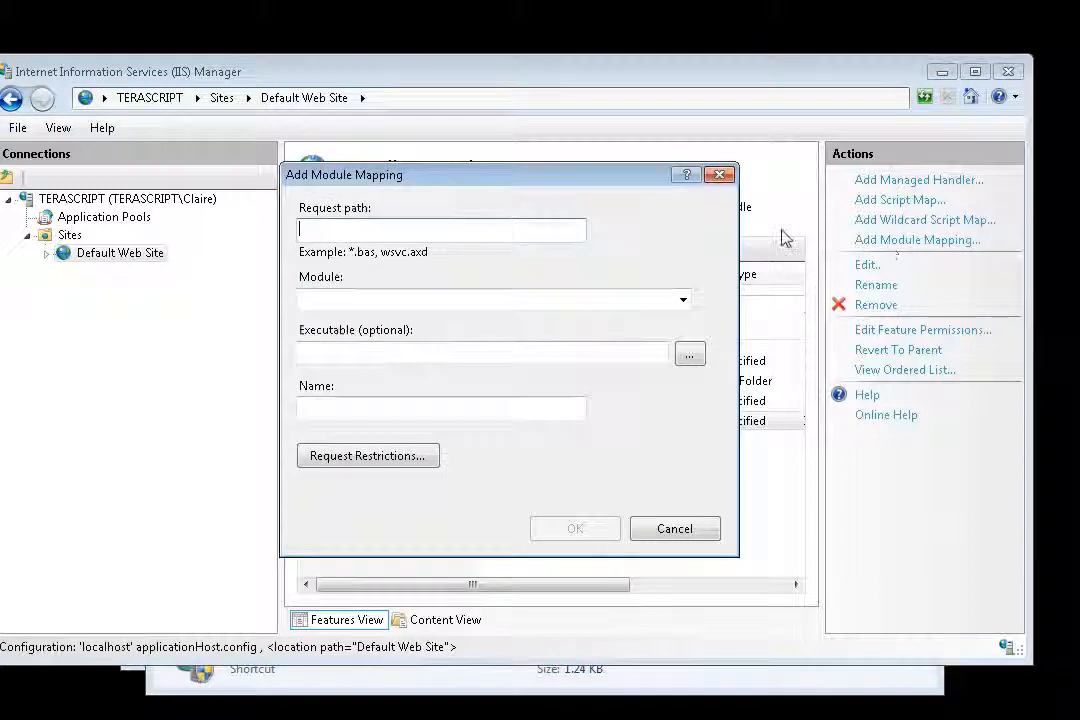
{"action": "type", "text": "*"}
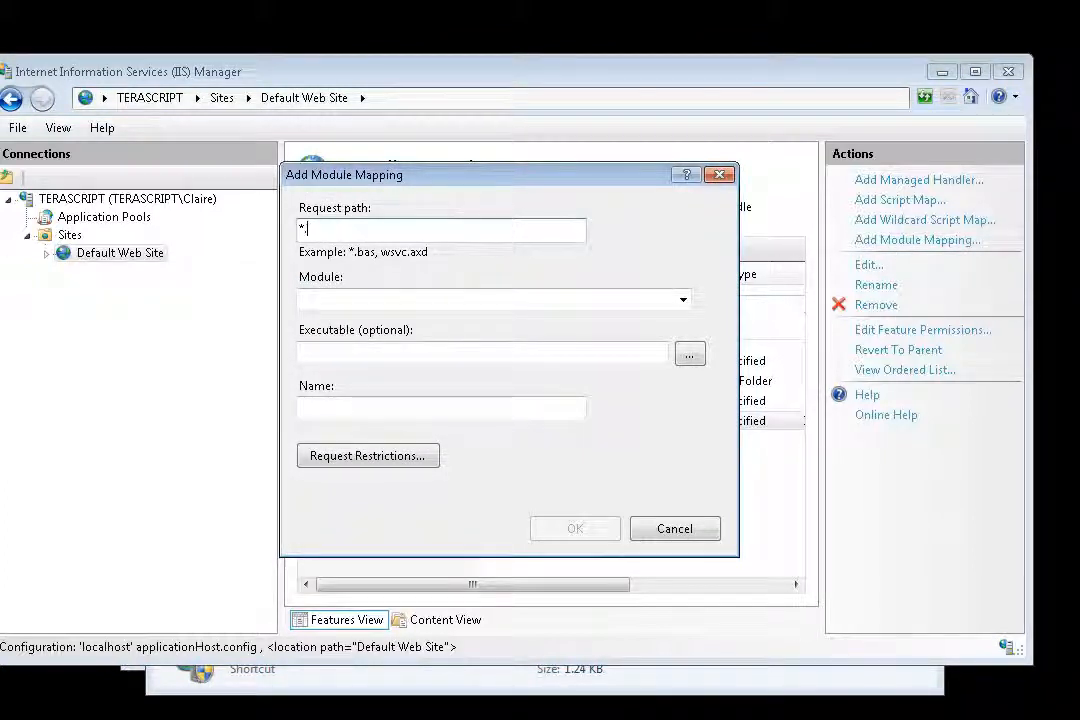
{"action": "type", "text": ".tml"}
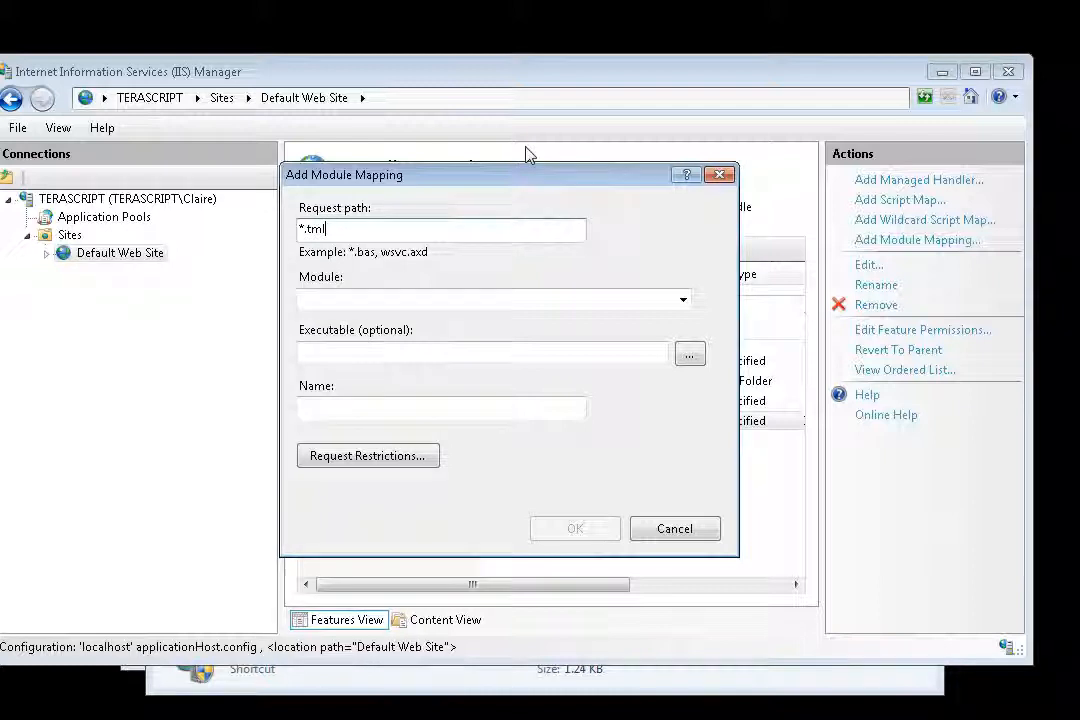
{"action": "left_click", "coordinate": [684, 300]}
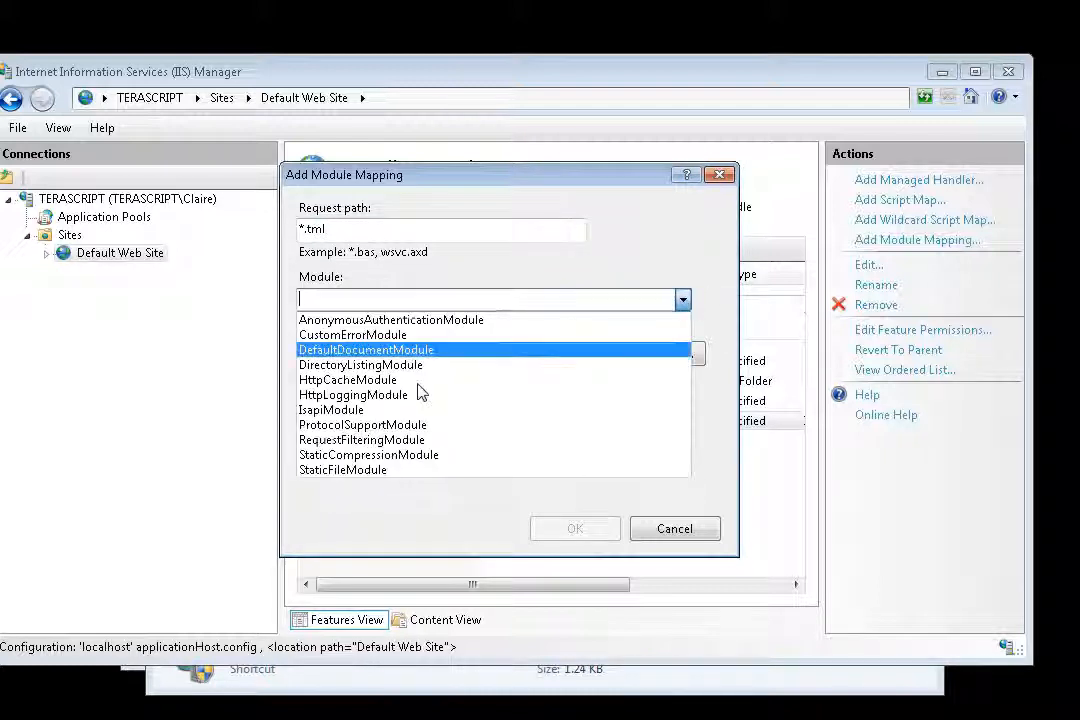
{"action": "left_click", "coordinate": [355, 410]}
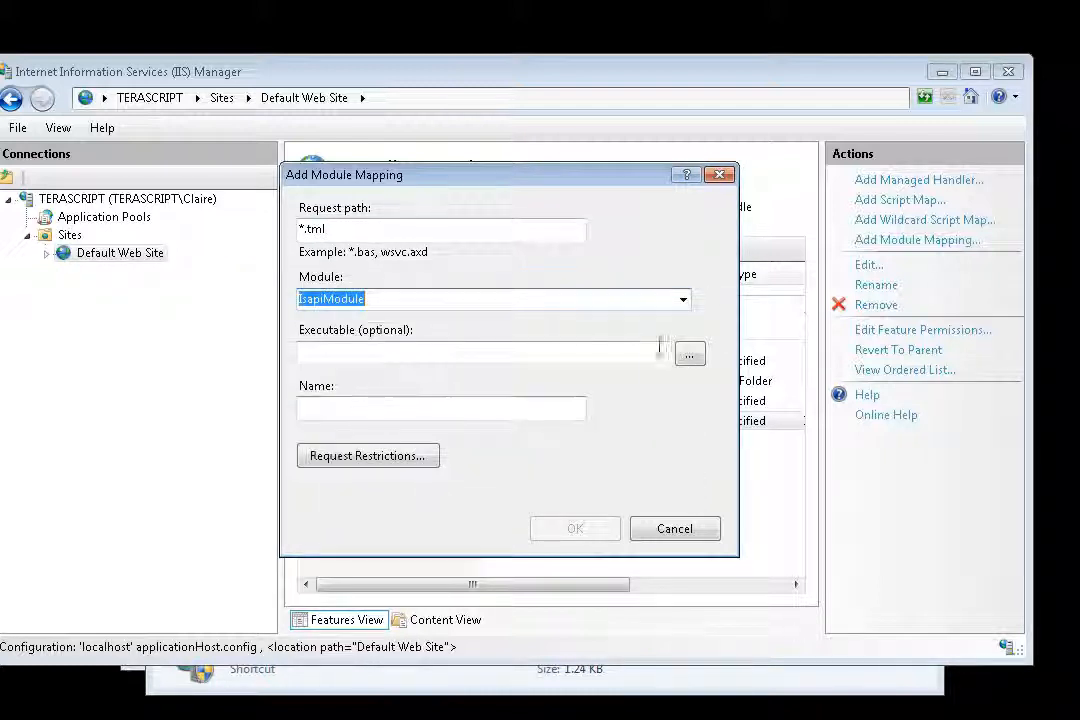
{"action": "left_click", "coordinate": [689, 355]}
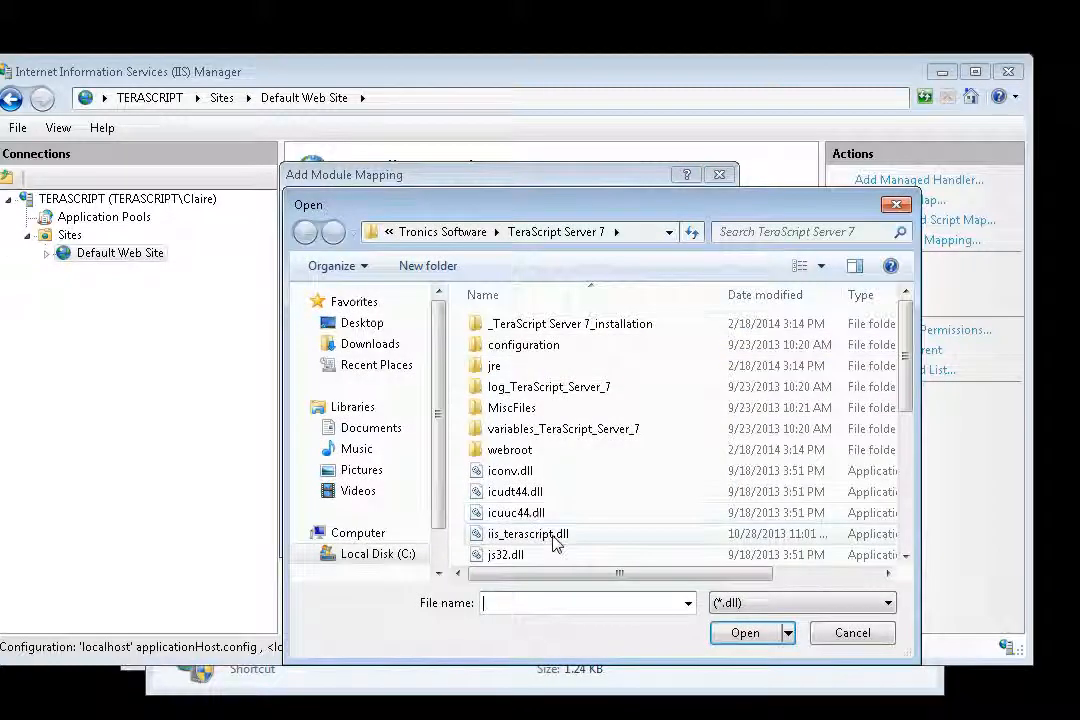
{"action": "double_click", "coordinate": [554, 536]}
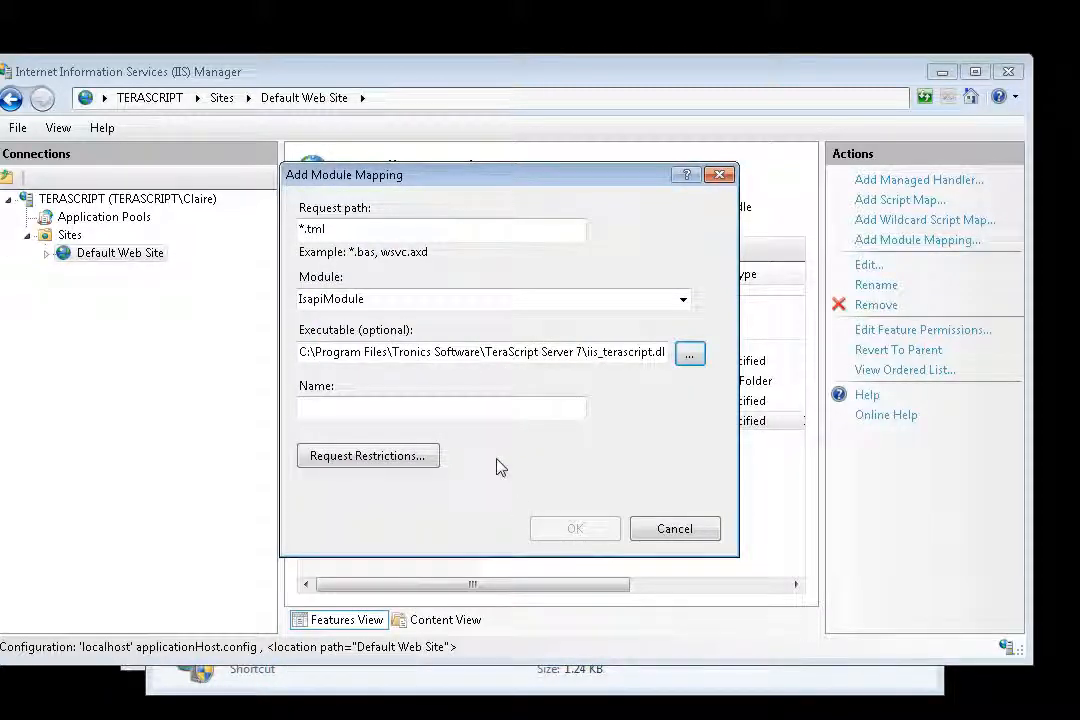
Name the *.tml mapping TeraScriptTML and add it with the ISAPI extension allowed.
{"action": "left_click", "coordinate": [479, 412]}
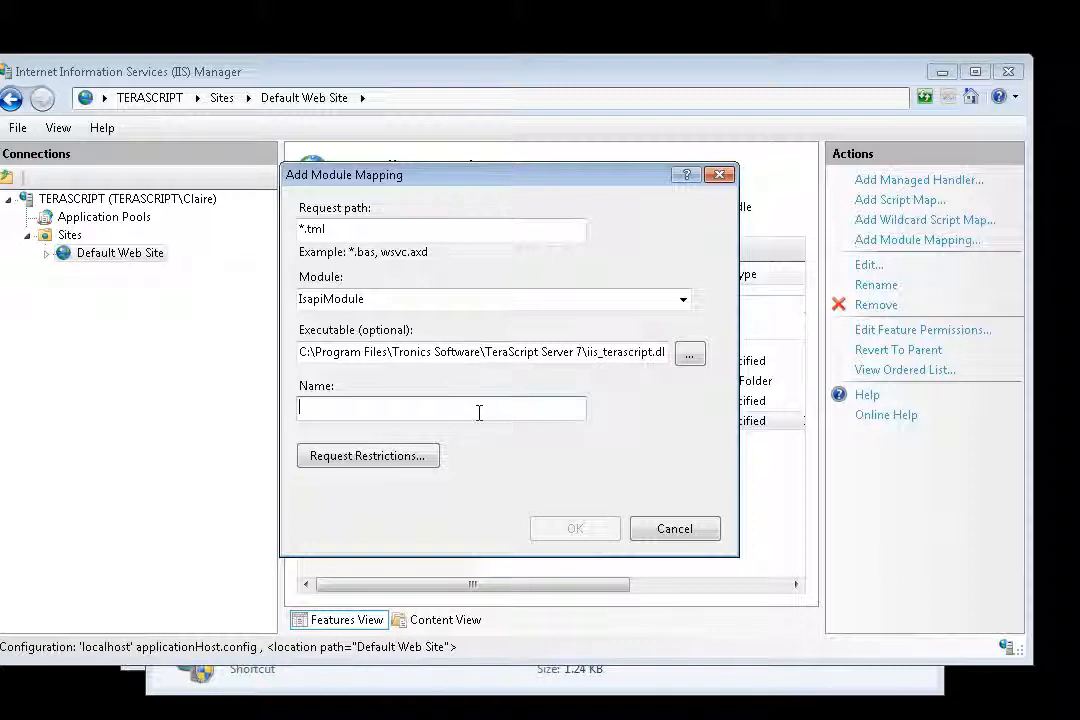
{"action": "type", "text": "TeraScriptTML"}
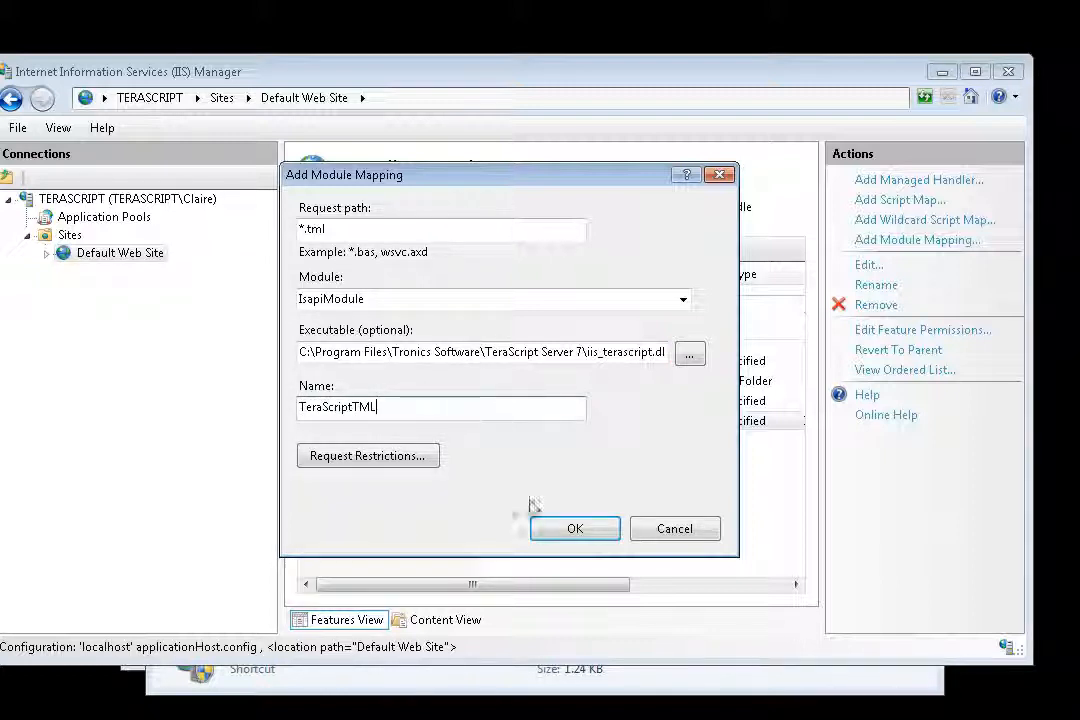
{"action": "left_click", "coordinate": [574, 527]}
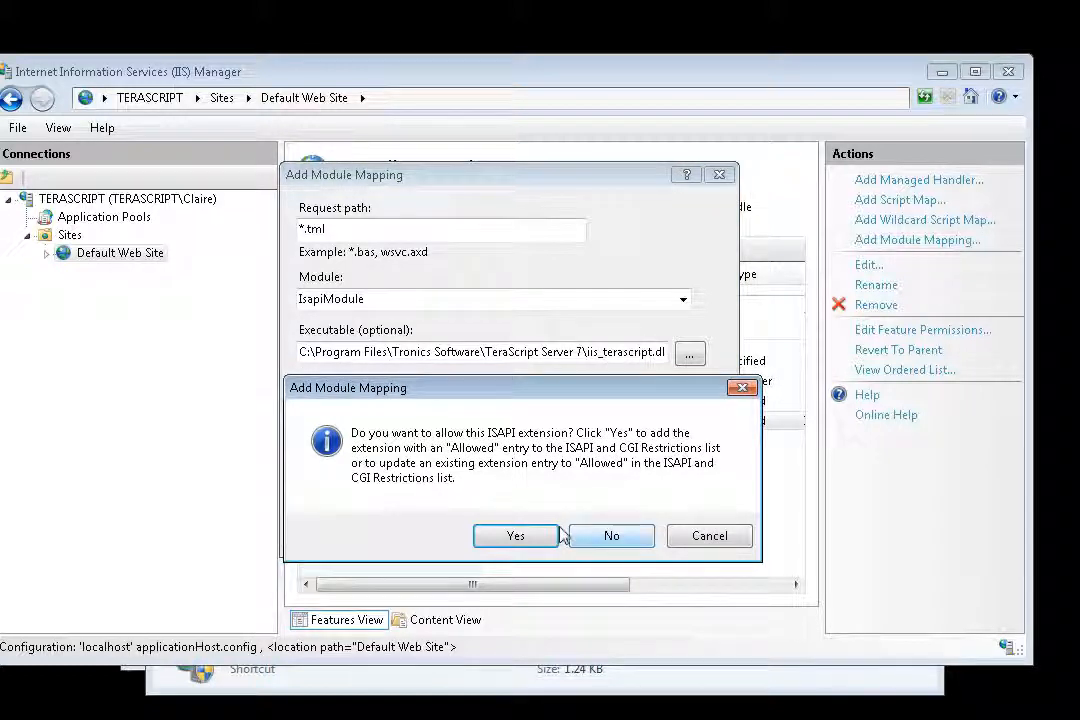
{"action": "left_click", "coordinate": [518, 538]}
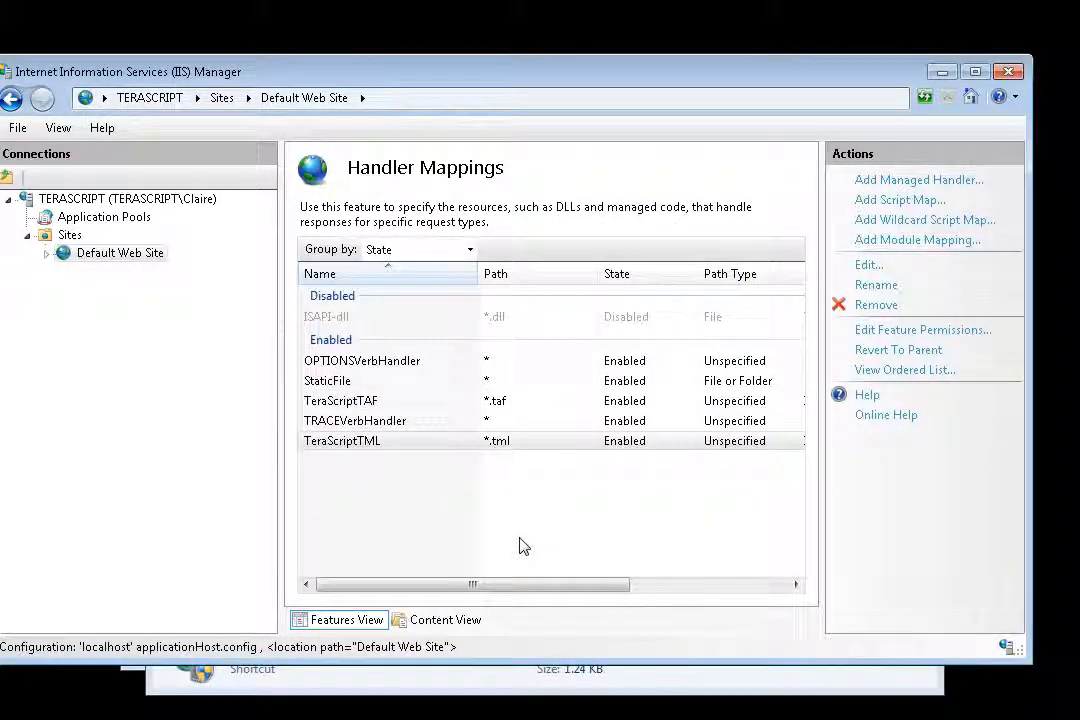
{"action": "left_click", "coordinate": [405, 455]}
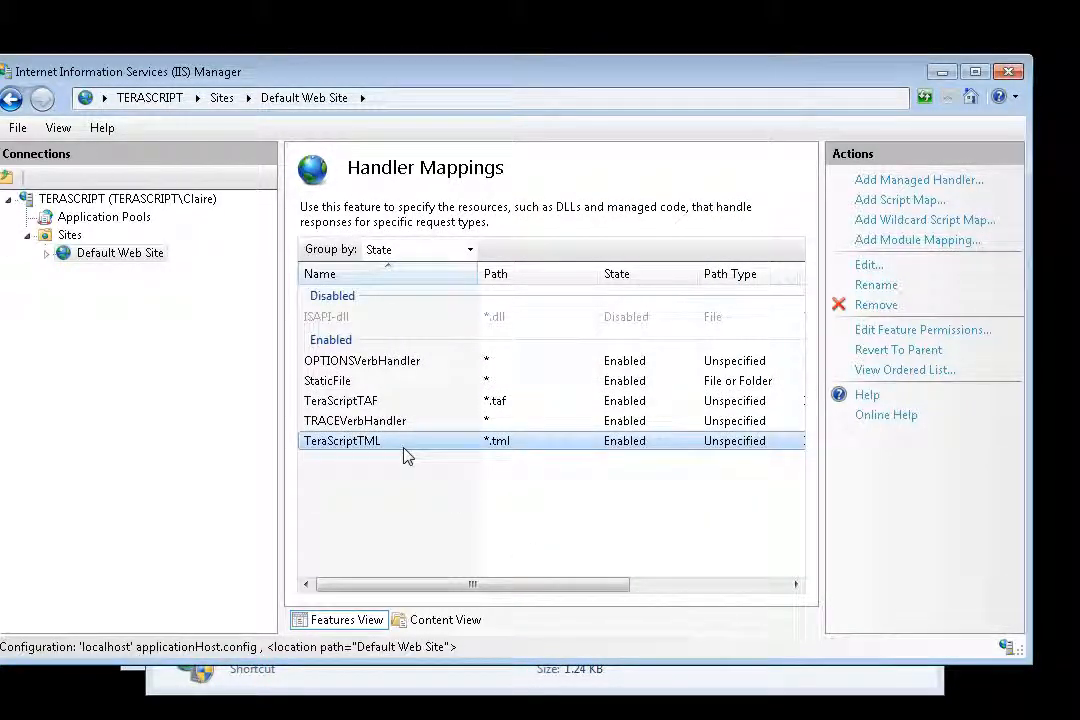
Start a module mapping with request path *.tcf, module IsapiModule and executable iis_terascript.dll from the TeraScript Server 7 folder.
{"action": "left_click", "coordinate": [850, 267]}
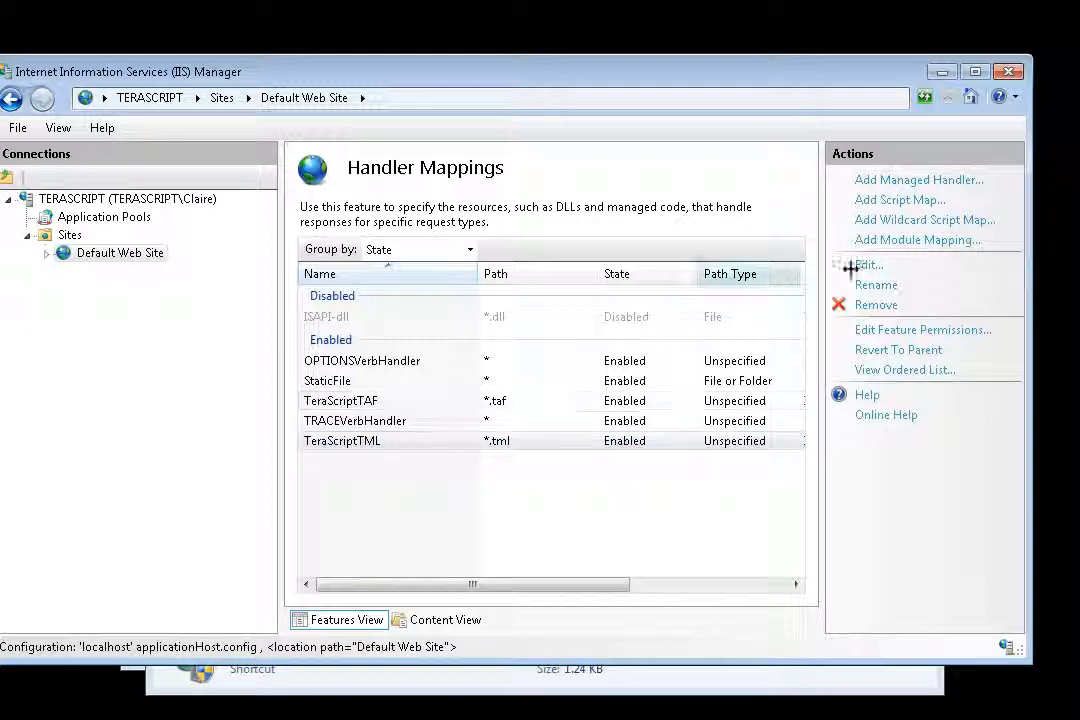
{"action": "left_click", "coordinate": [930, 242]}
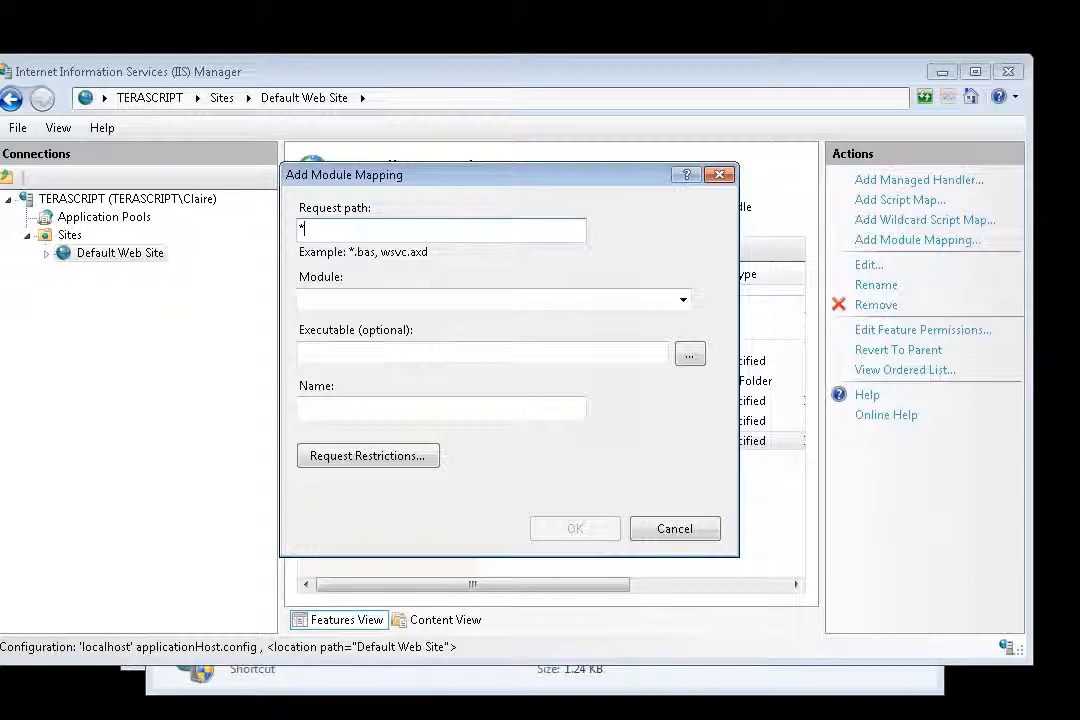
{"action": "type", "text": ".tcf"}
{"action": "left_click", "coordinate": [684, 300]}
{"action": "left_click", "coordinate": [352, 410]}
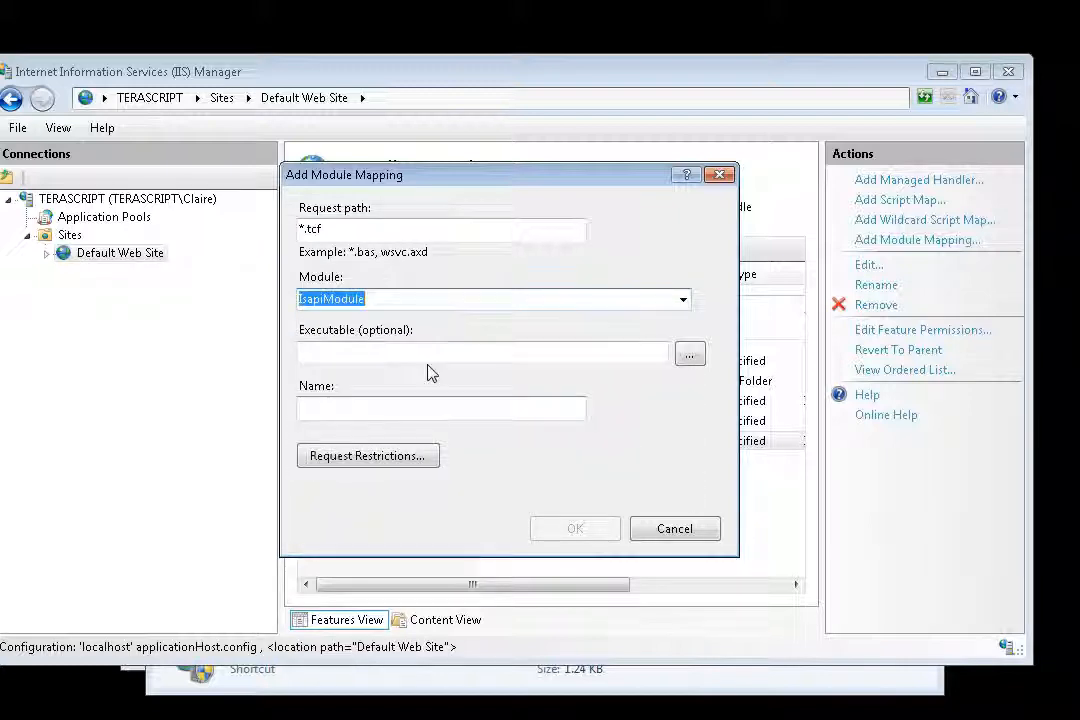
{"action": "left_click", "coordinate": [690, 356]}
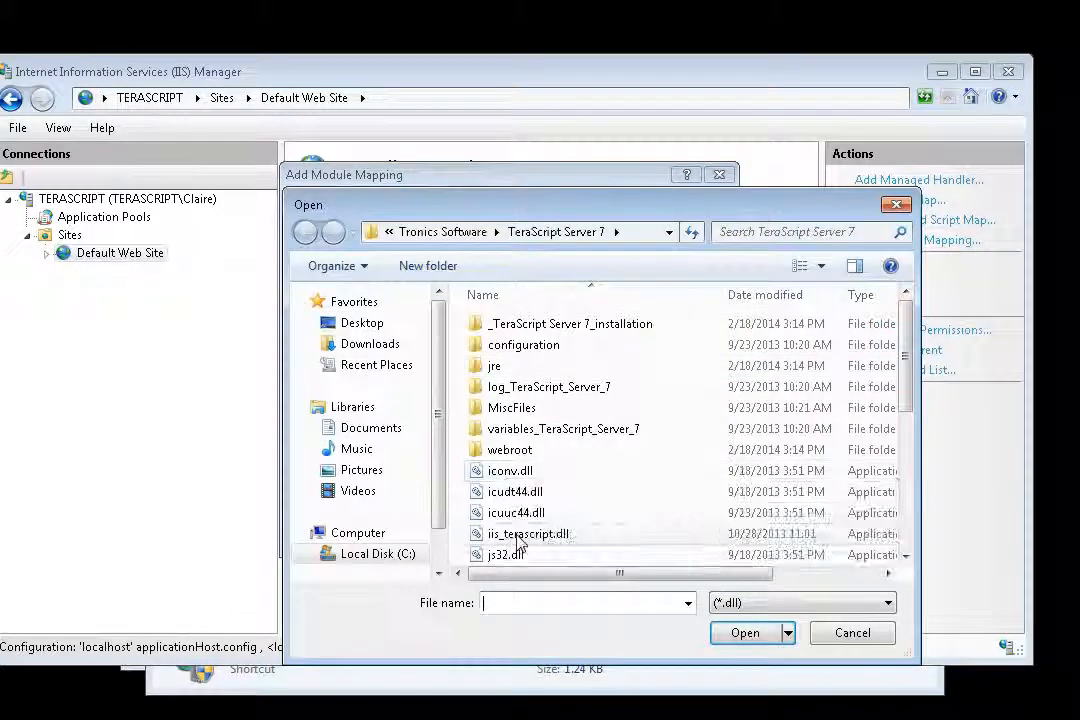
{"action": "double_click", "coordinate": [520, 538]}
Name the *.tcf mapping TeraScriptTCF and add it with the ISAPI extension allowed.
{"action": "left_click", "coordinate": [441, 407]}
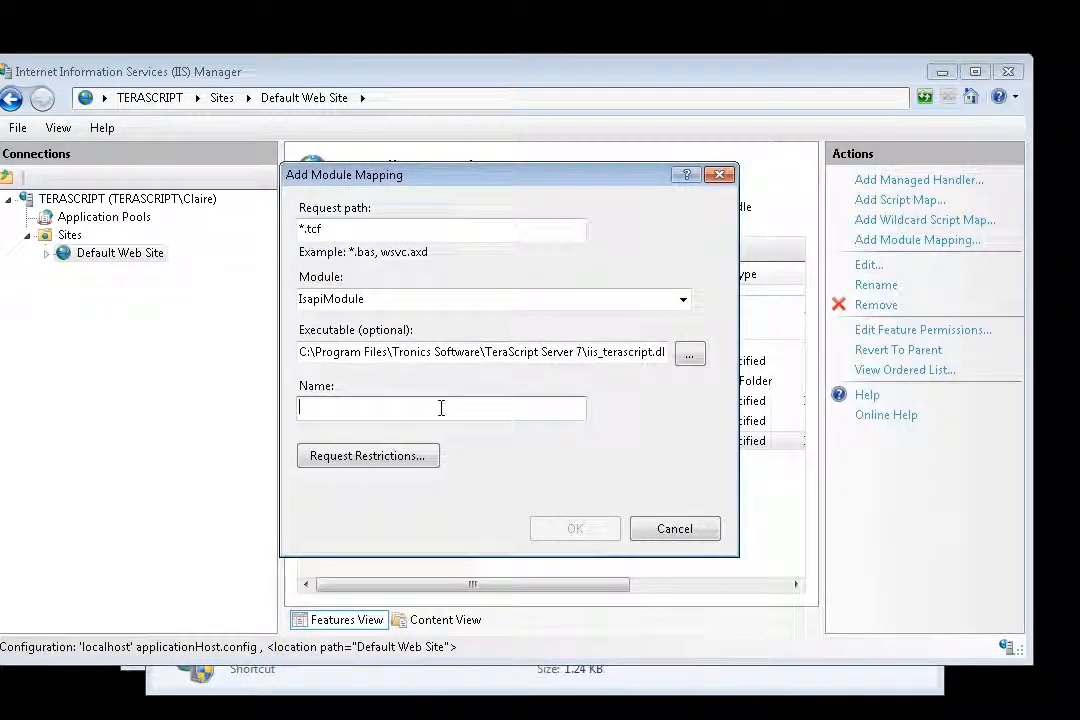
{"action": "type", "text": "TeraScript"}
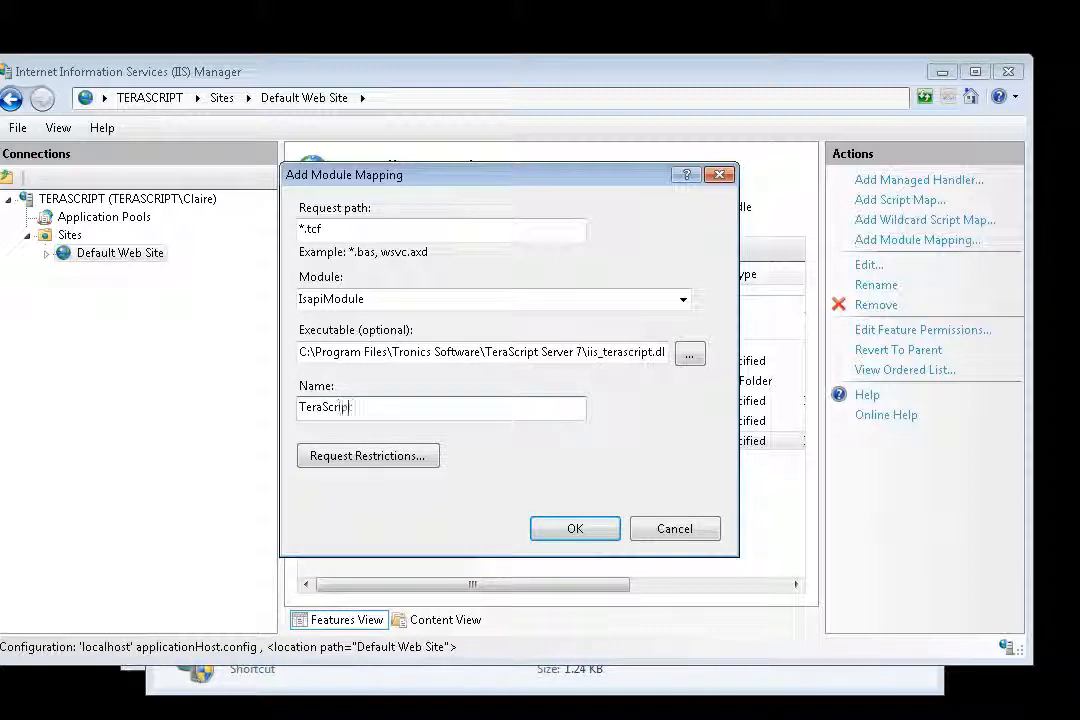
{"action": "type", "text": "TCF"}
{"action": "left_click", "coordinate": [578, 530]}
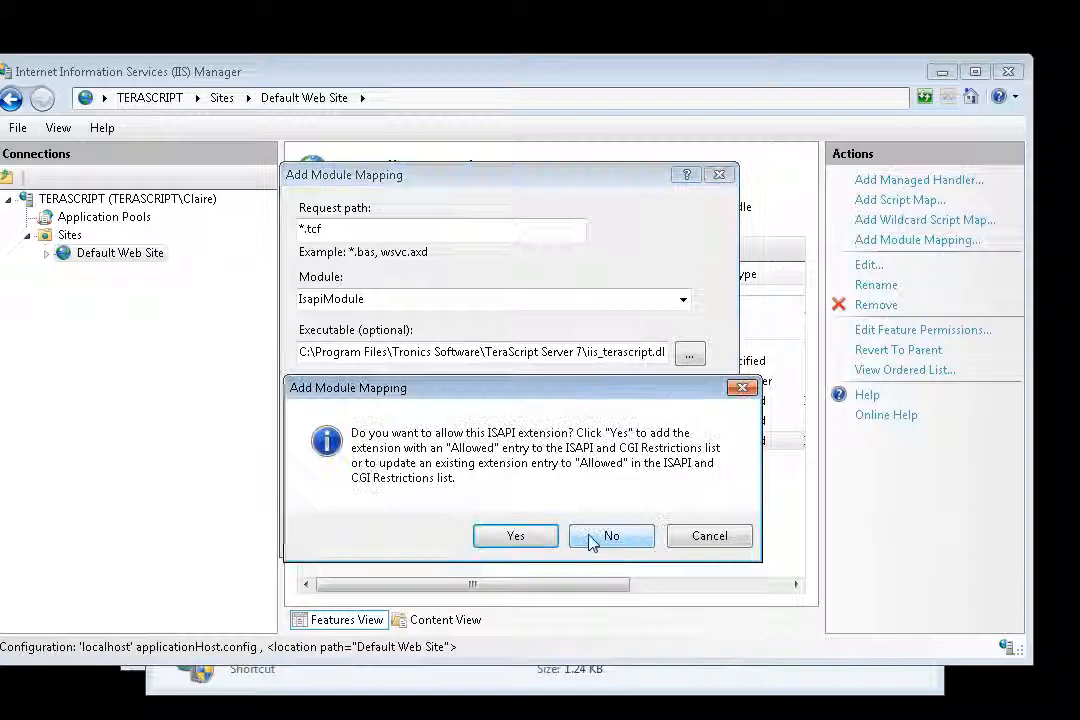
{"action": "left_click", "coordinate": [479, 541]}
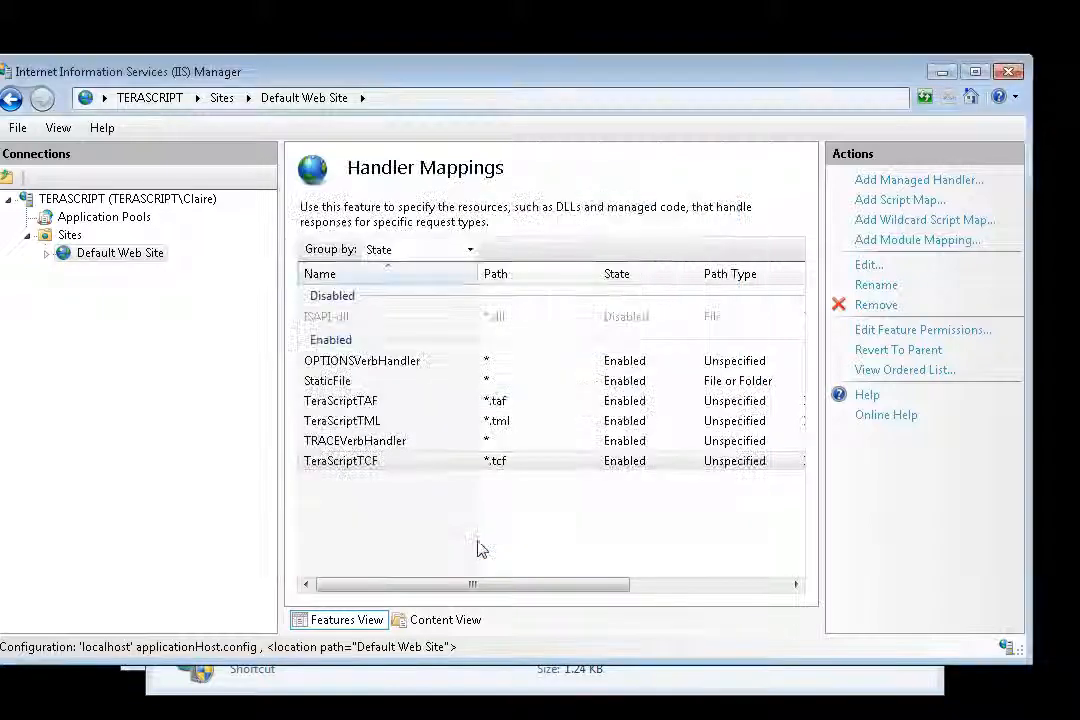
{"action": "left_click", "coordinate": [378, 464]}
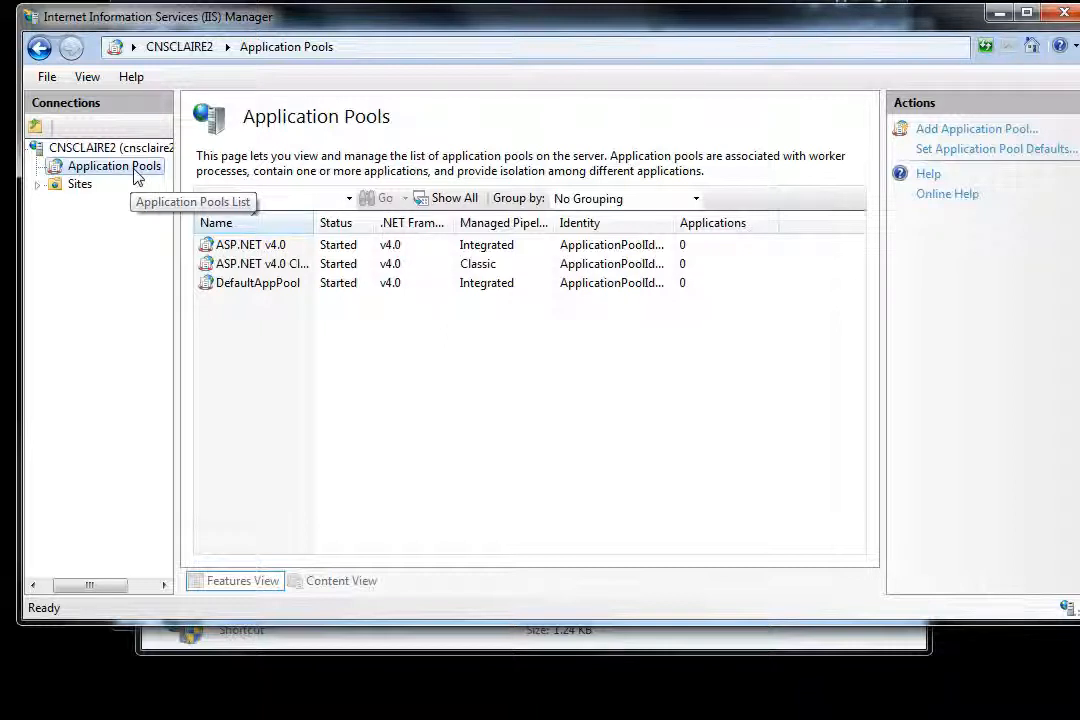
Set Enable 32-Bit Applications to False in the advanced settings of the DefaultAppPool application pool and accept the settings.
{"action": "left_click", "coordinate": [237, 287]}
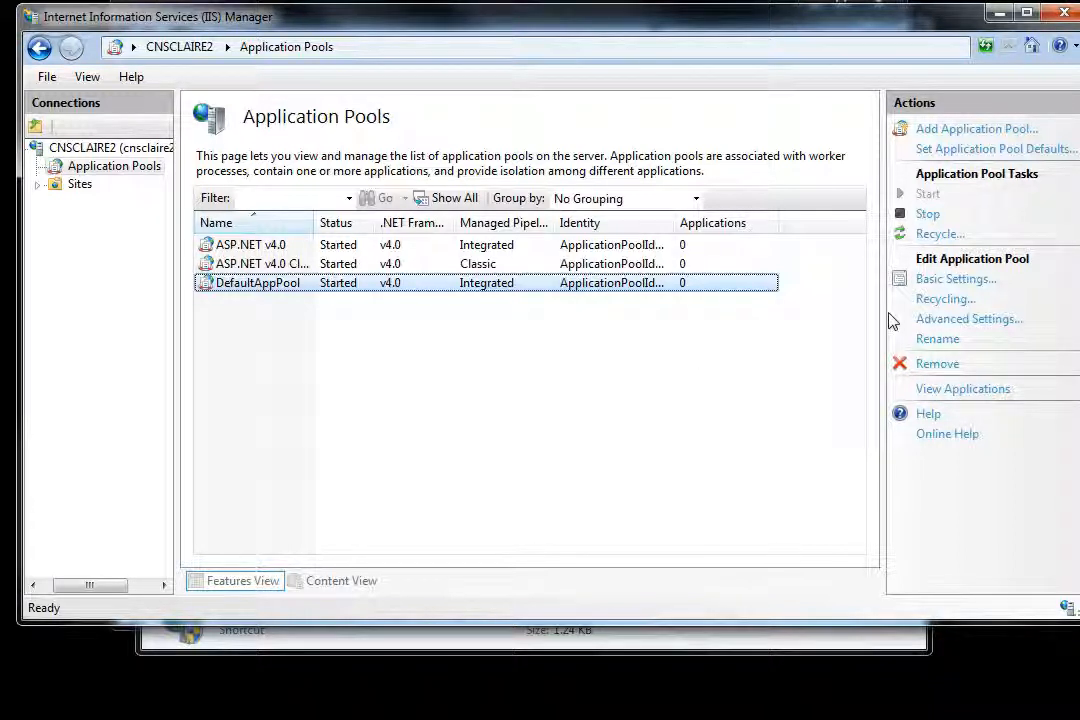
{"action": "left_click", "coordinate": [969, 326]}
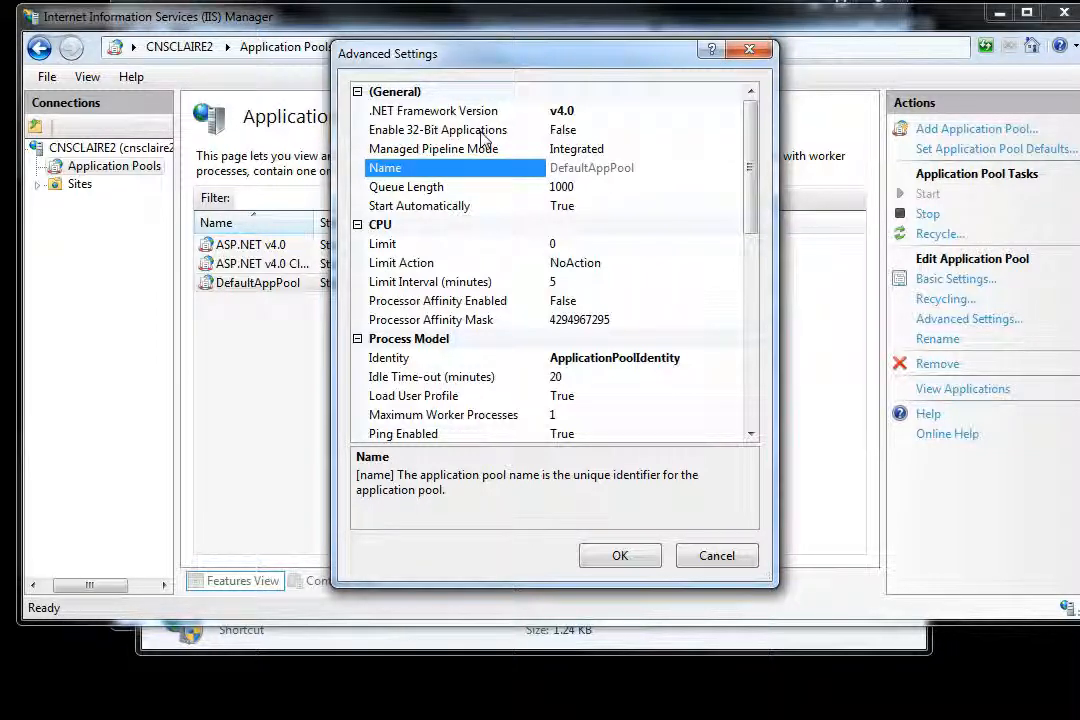
{"action": "left_click", "coordinate": [484, 131]}
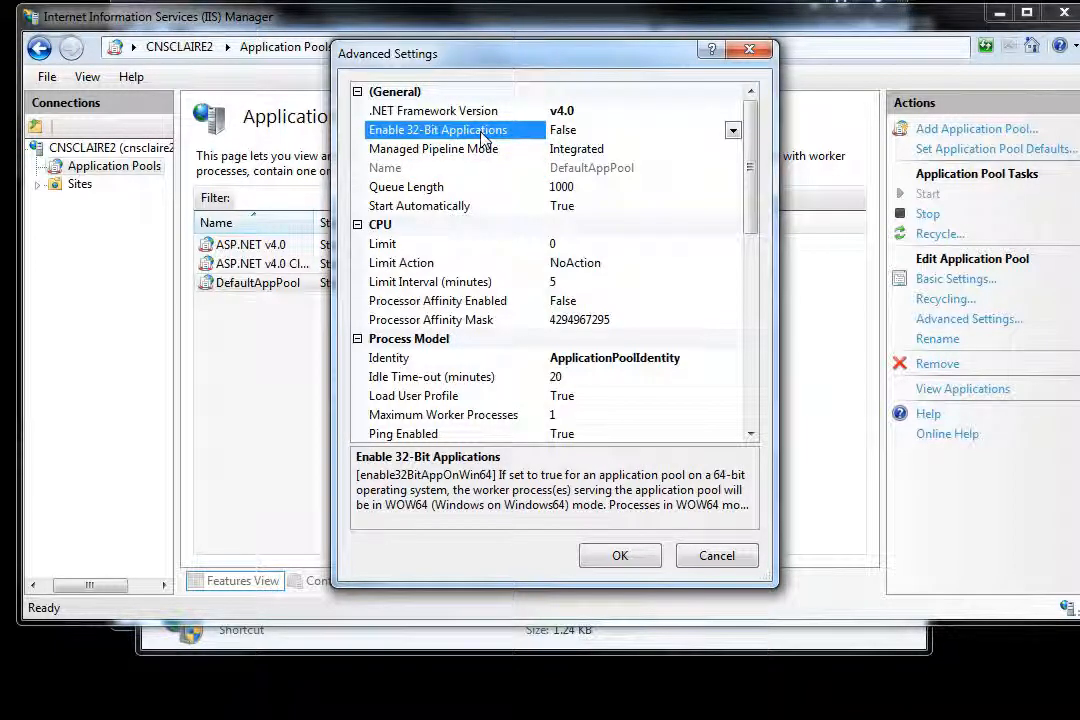
{"action": "left_click", "coordinate": [731, 134]}
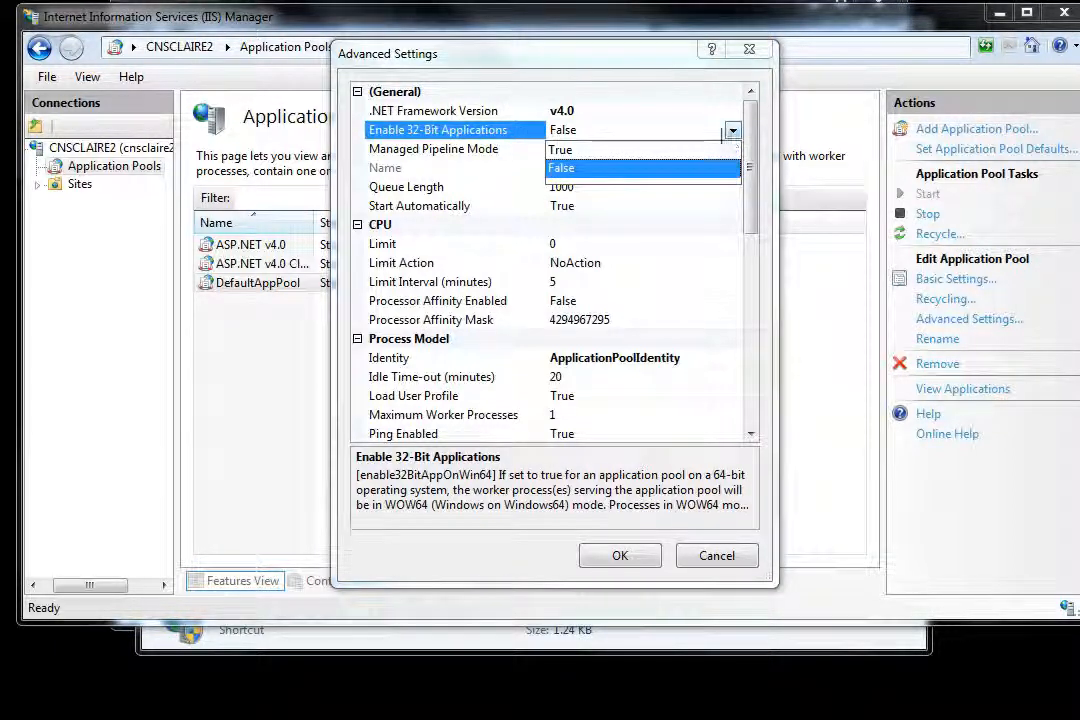
{"action": "left_click", "coordinate": [559, 171]}
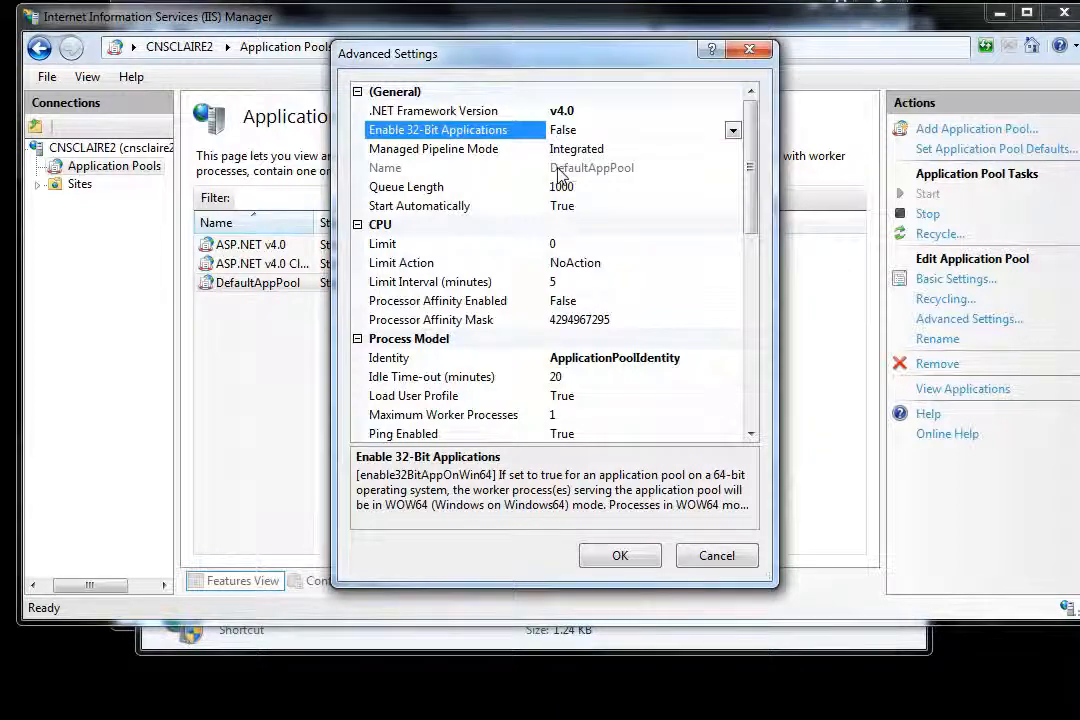
{"action": "left_click", "coordinate": [622, 553]}
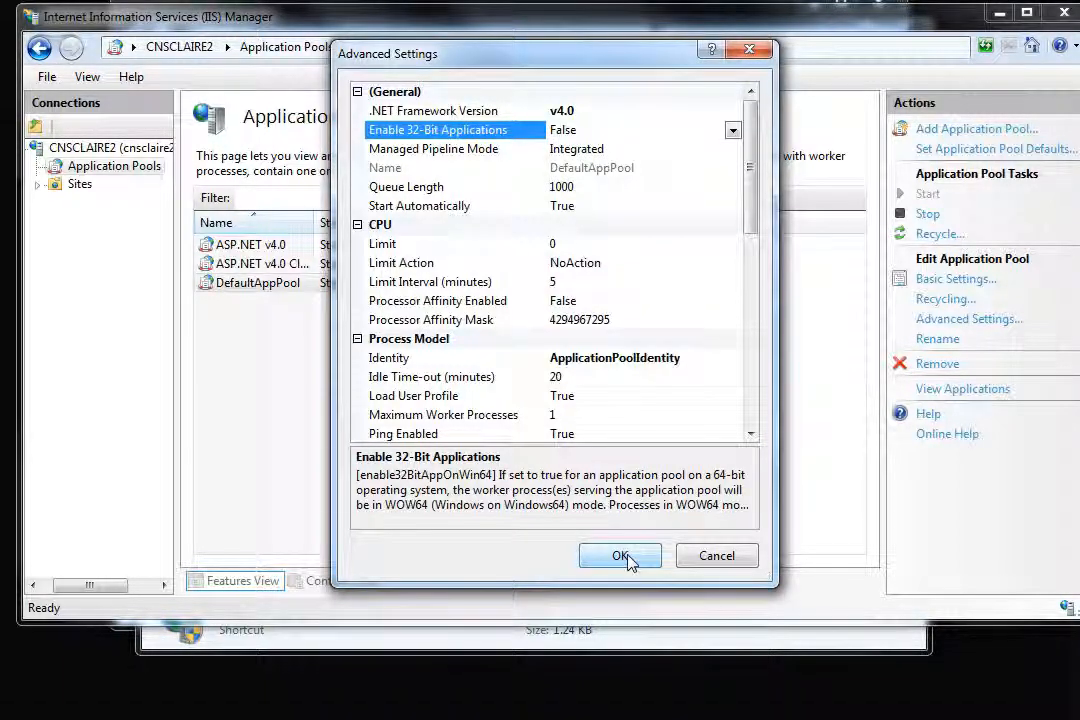